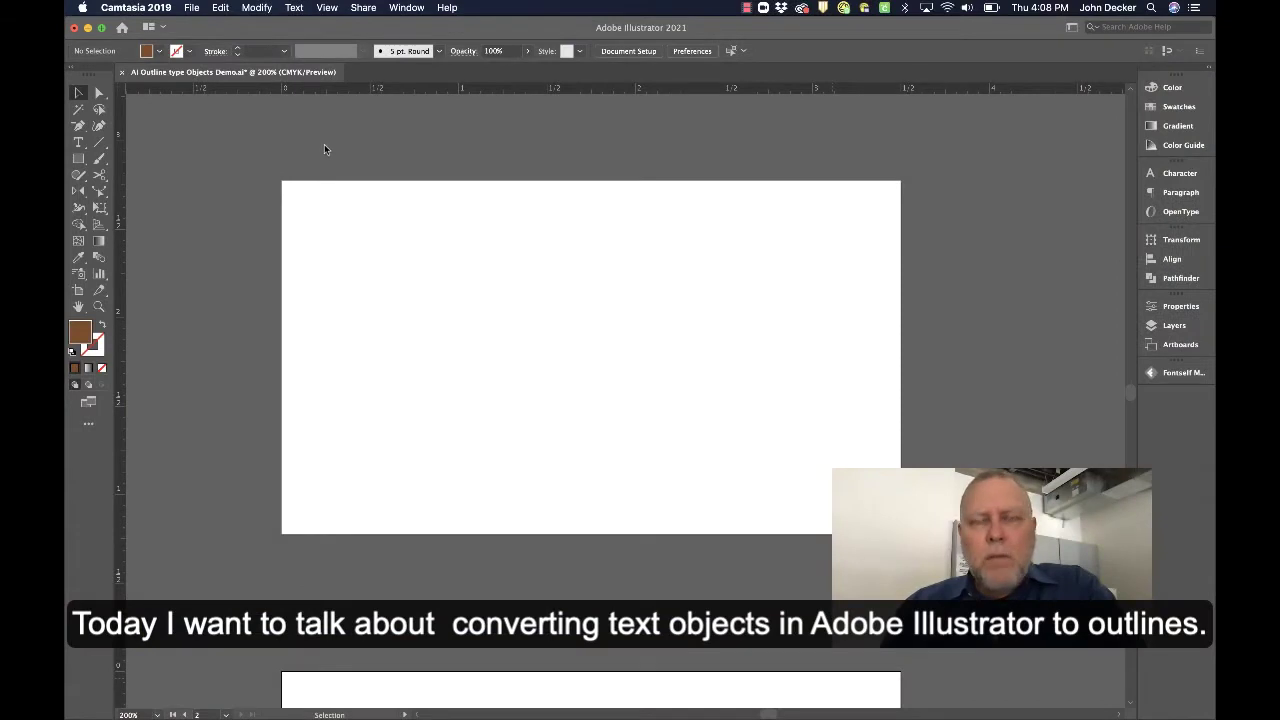
- Place a new text object reading 'Anything' near the centre of the first artboard
{"action": "left_click", "coordinate": [568, 301]}
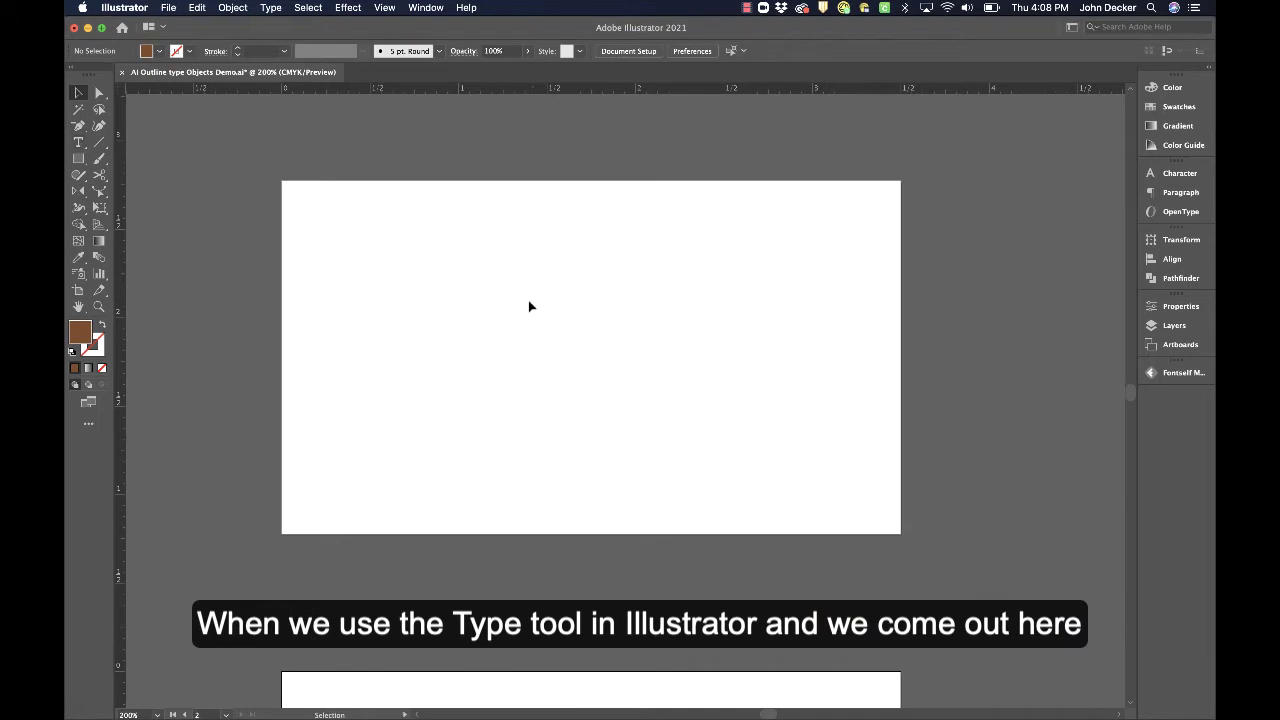
{"action": "left_click", "coordinate": [518, 297]}
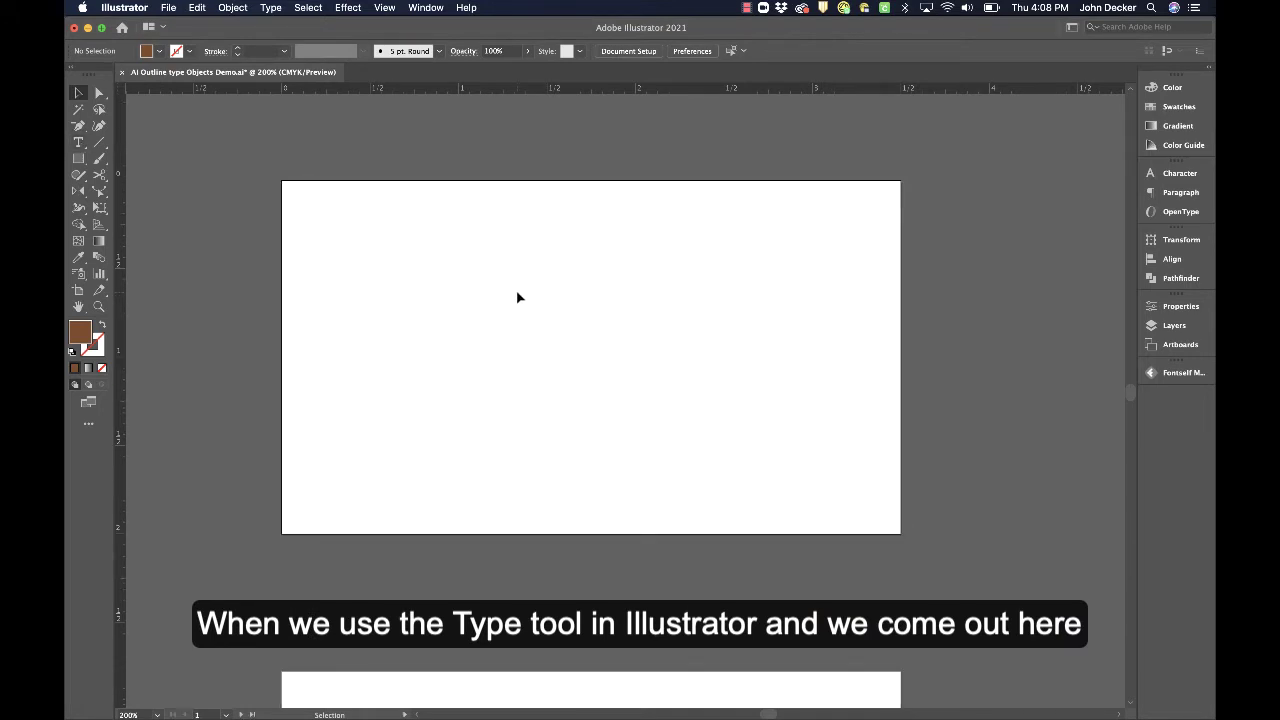
{"action": "key", "text": "t"}
{"action": "left_click", "coordinate": [510, 330]}
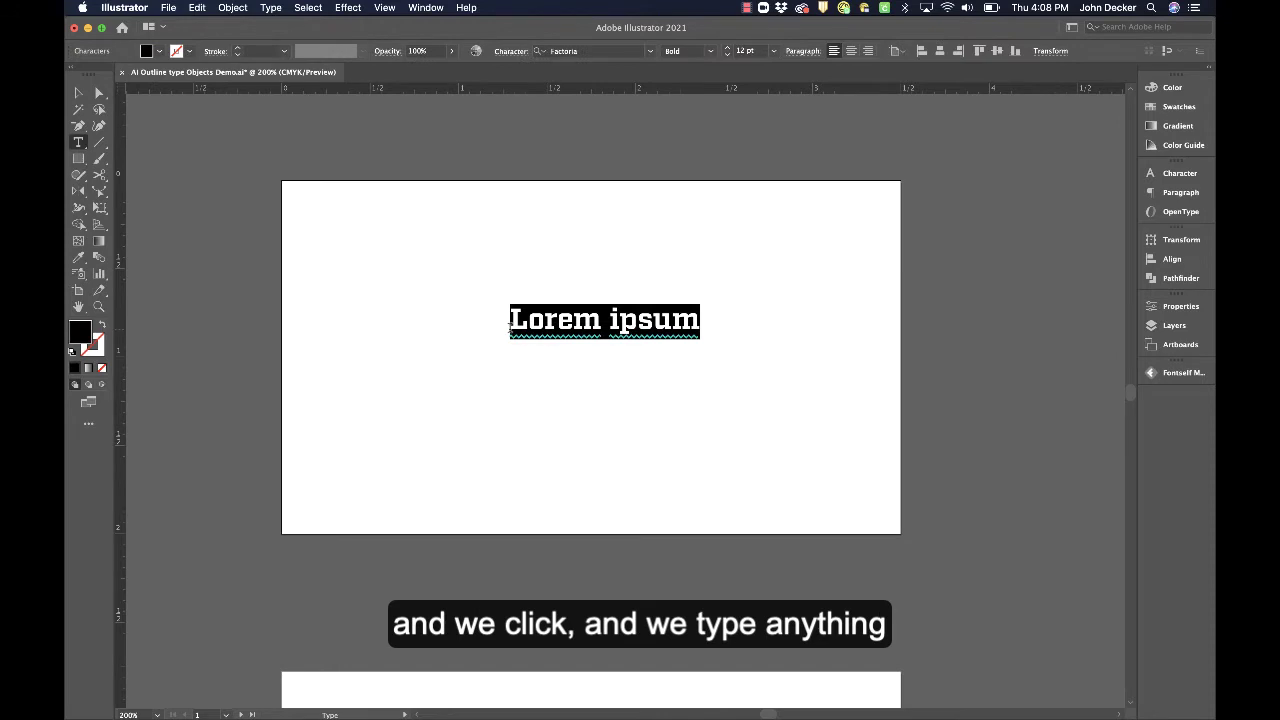
{"action": "type", "text": "Anything"}
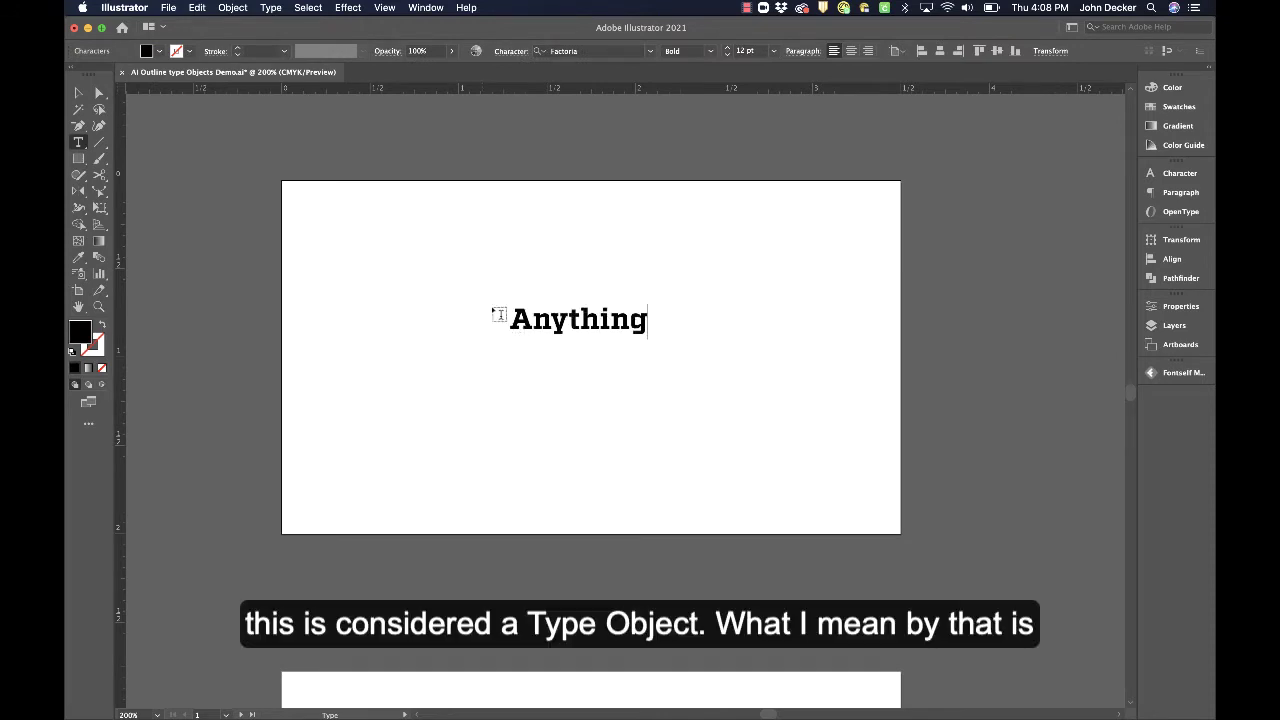
{"action": "left_click", "coordinate": [79, 93]}
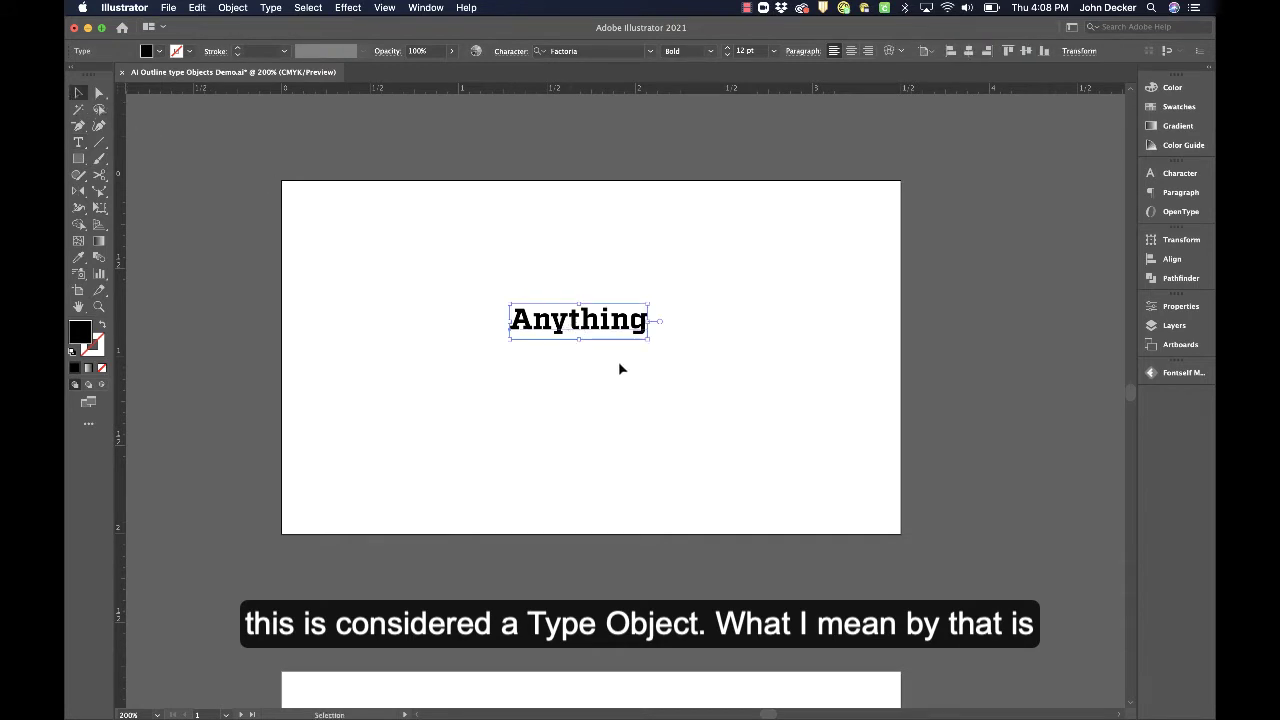
- Zoom to 400% and replace the 'Anything' text with 'Type'
{"action": "key", "text": "super+equal"}
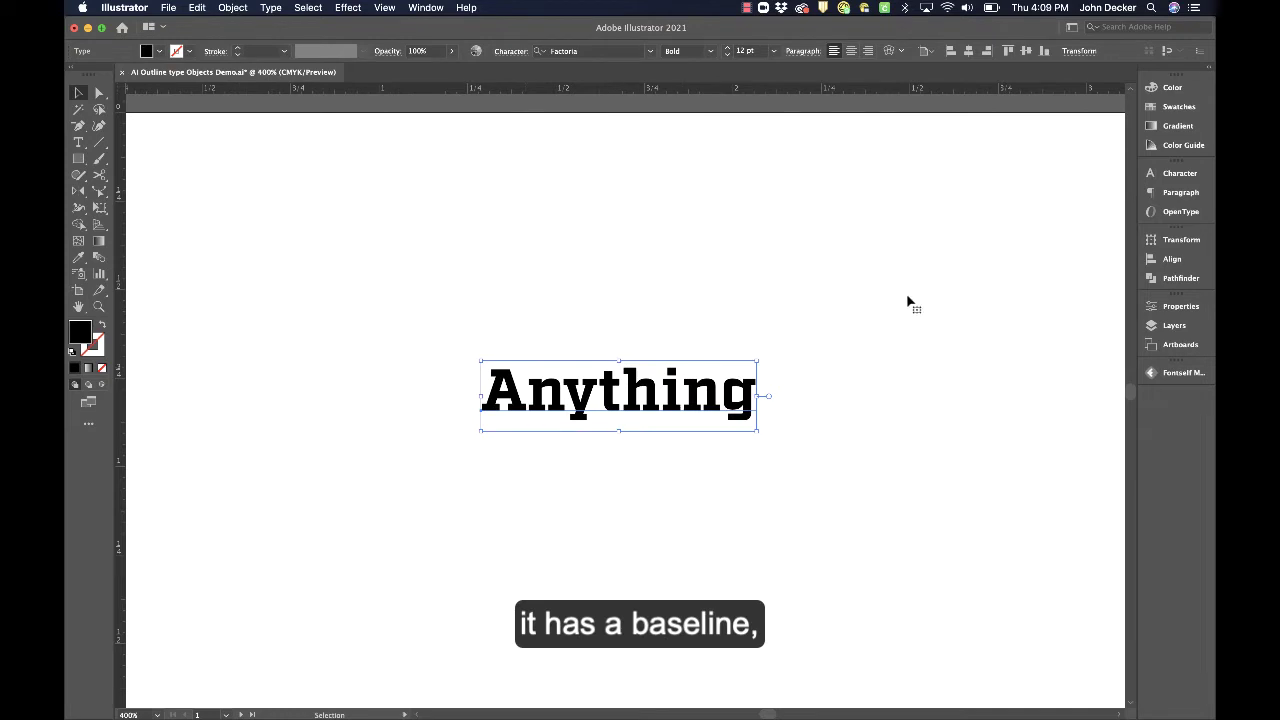
{"action": "double_click", "coordinate": [588, 395]}
{"action": "double_click", "coordinate": [588, 395]}
{"action": "left_click", "coordinate": [588, 392]}
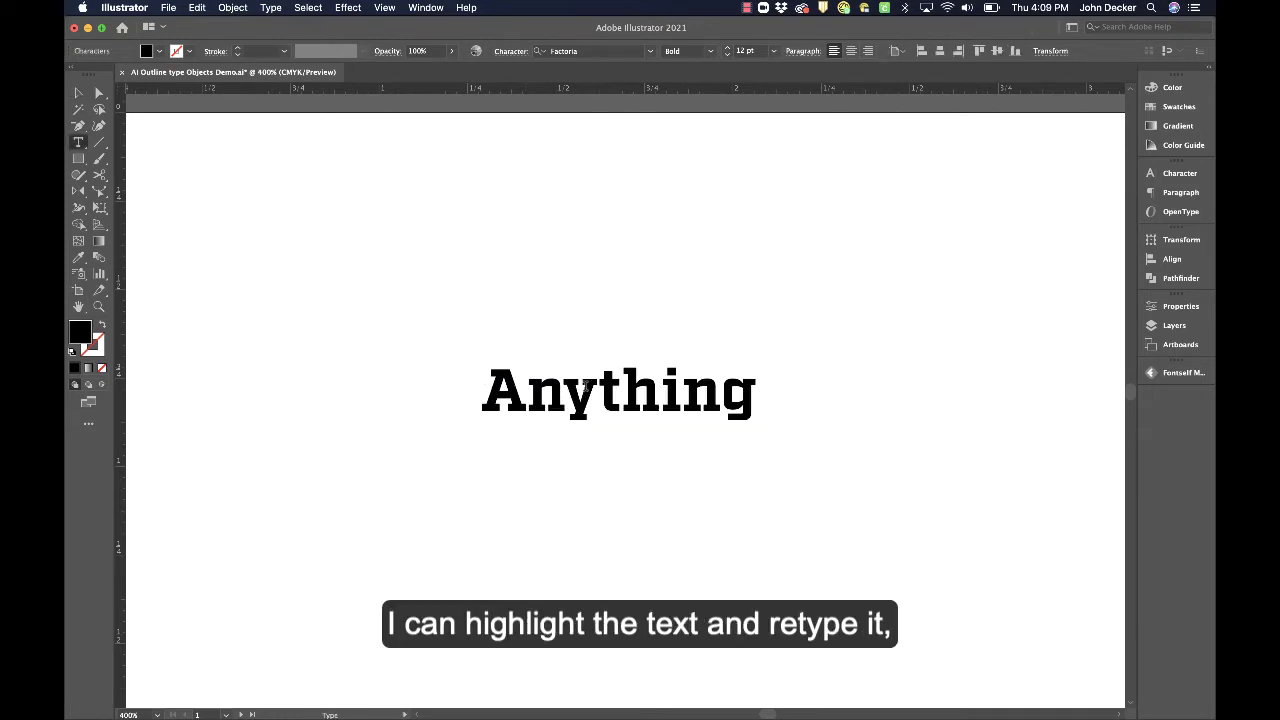
{"action": "left_click_drag", "start_coordinate": [589, 390], "coordinate": [479, 388]}
{"action": "key", "text": "super+a"}
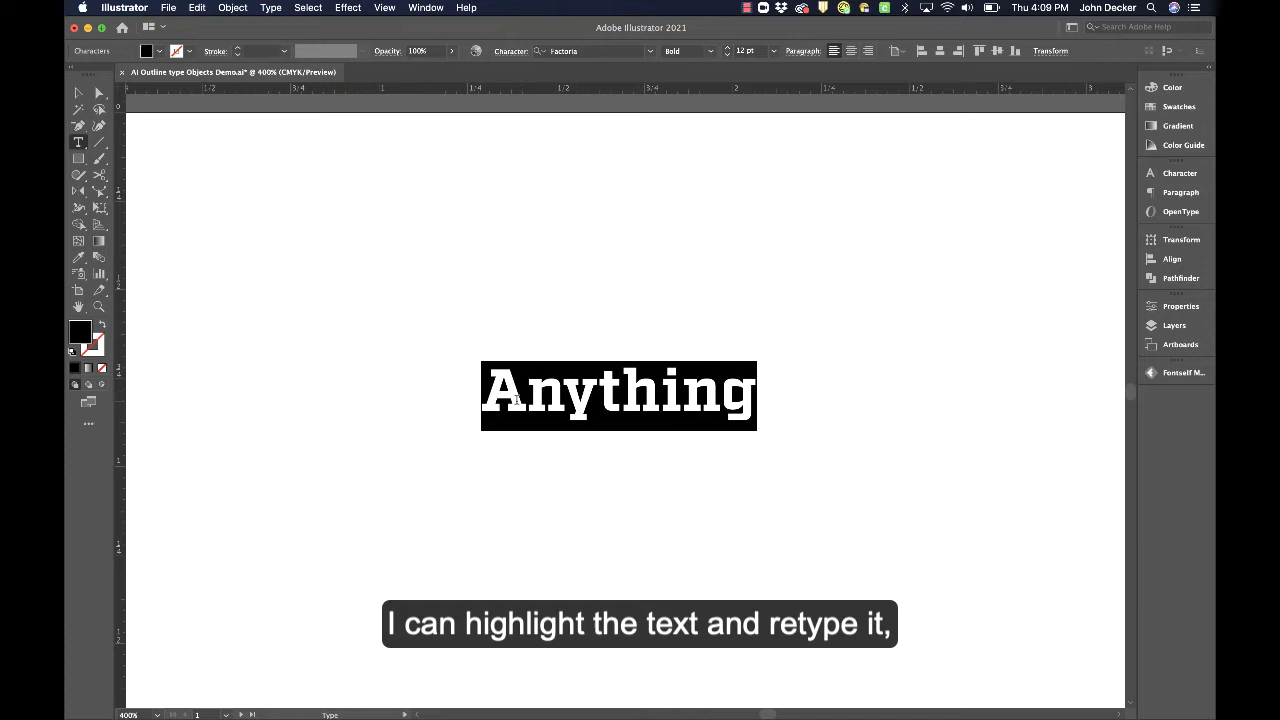
{"action": "type", "text": "Type"}
{"action": "key", "text": "Escape"}
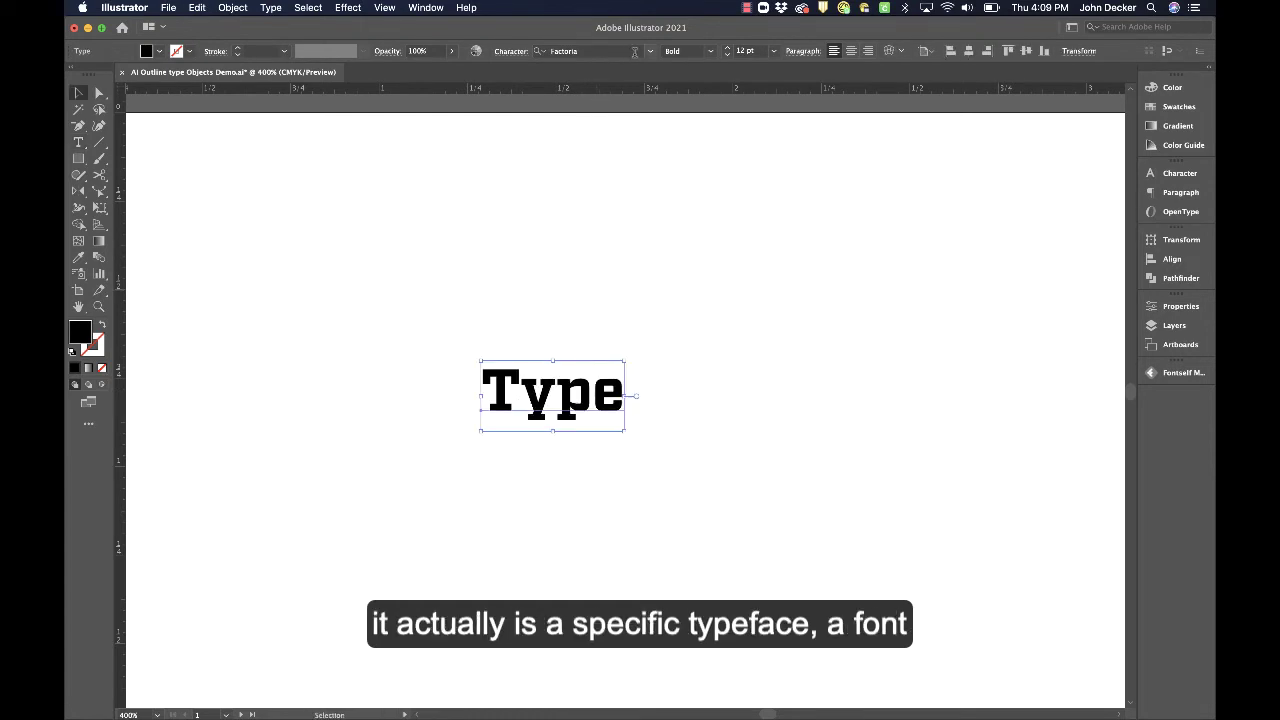
- Set the Type text to Futura PT, Bold weight, 36 pt size from the Control bar
{"action": "left_click", "coordinate": [650, 53]}
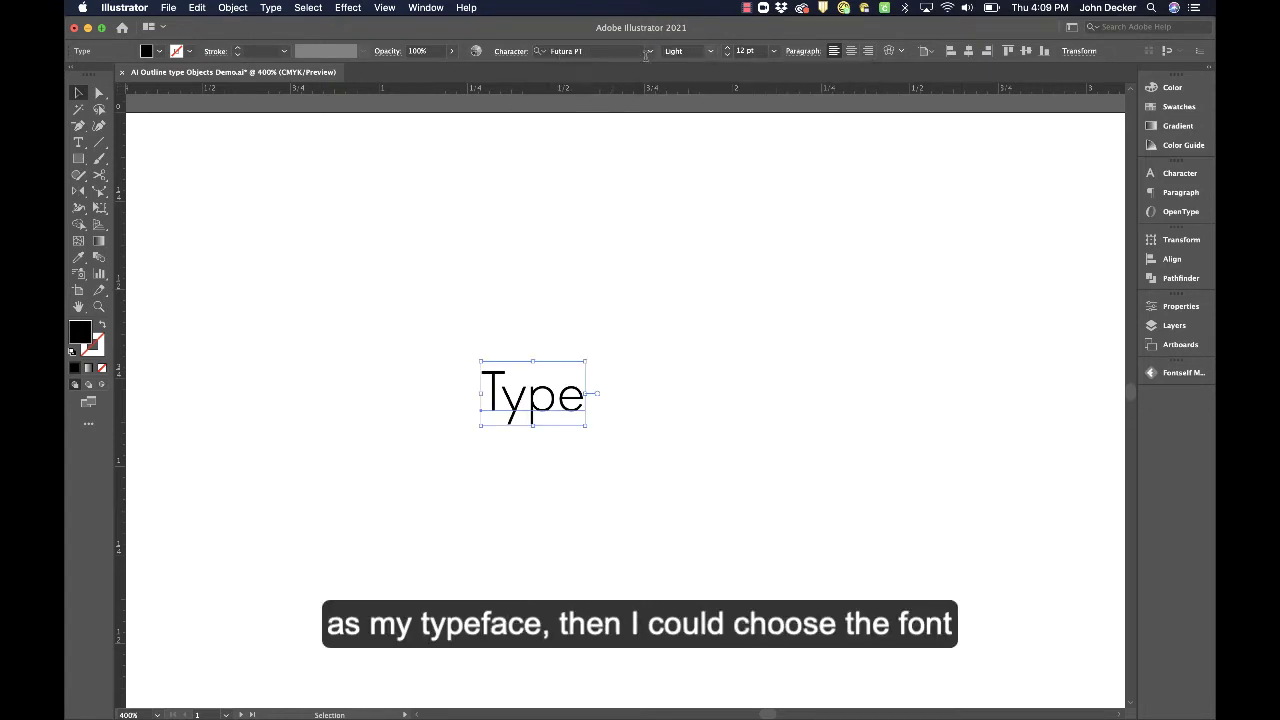
{"action": "left_click", "coordinate": [712, 54]}
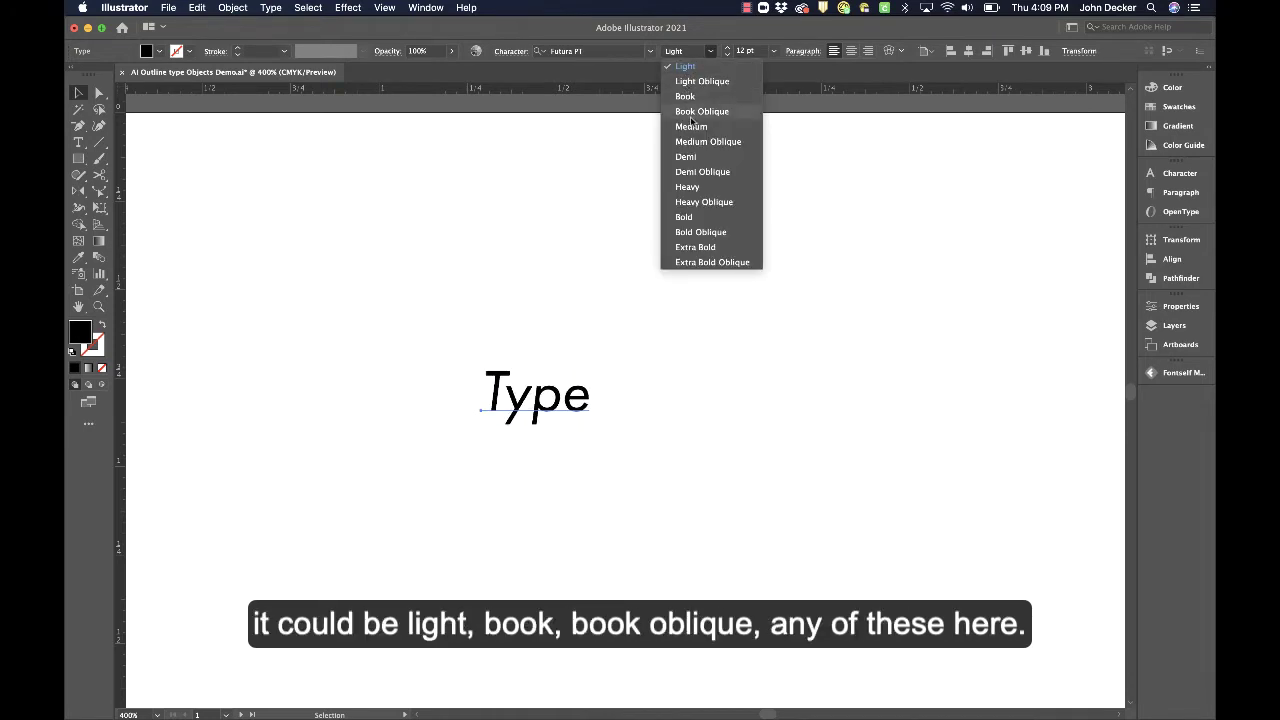
{"action": "left_click", "coordinate": [690, 219]}
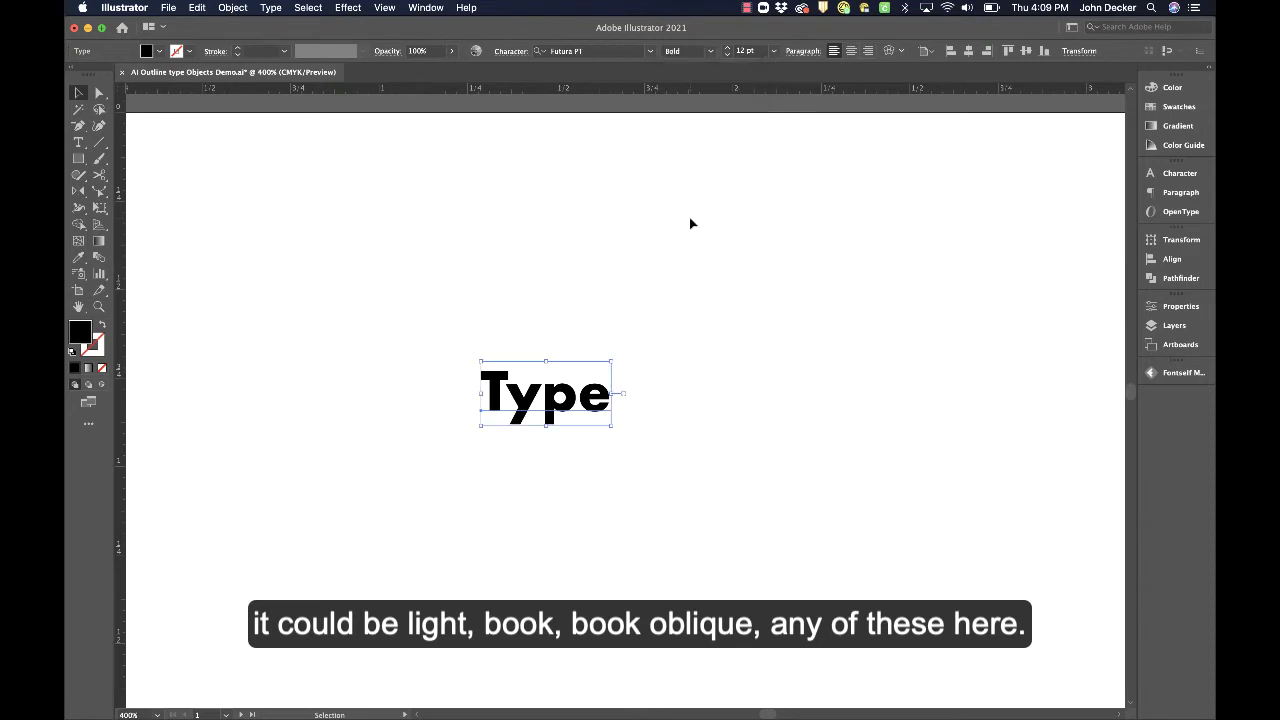
{"action": "left_click", "coordinate": [773, 50]}
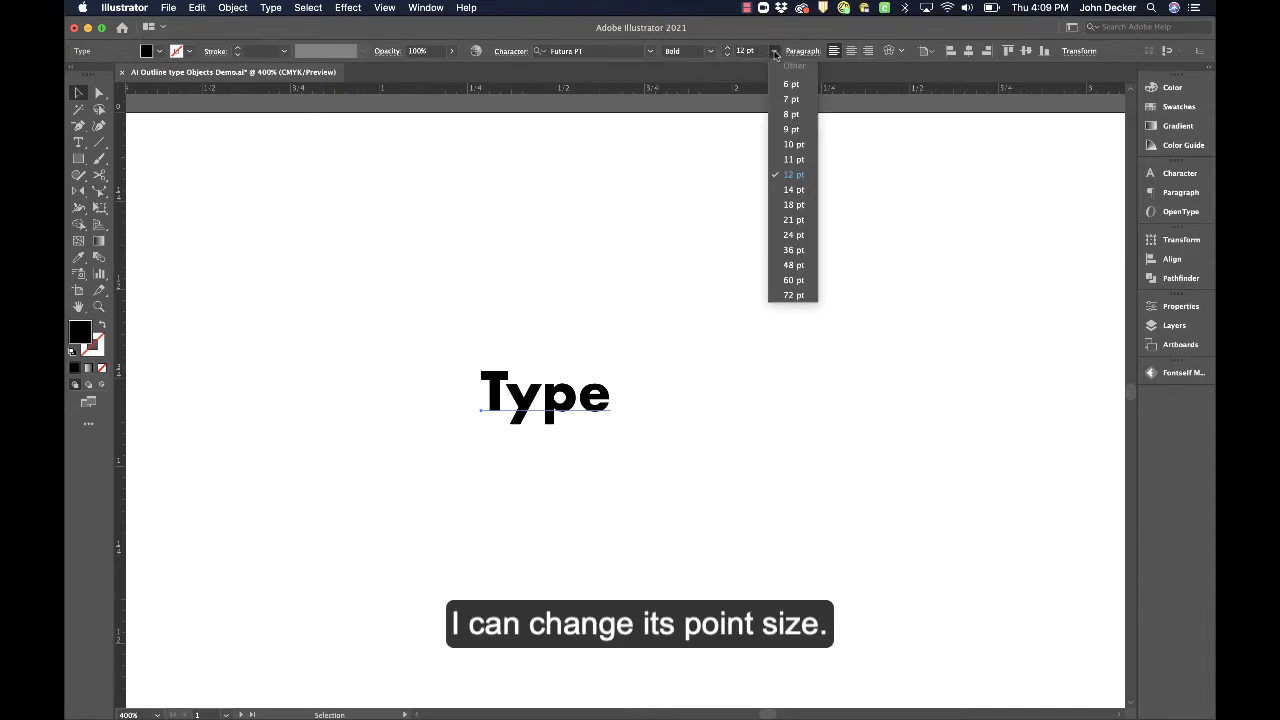
{"action": "left_click", "coordinate": [789, 249]}
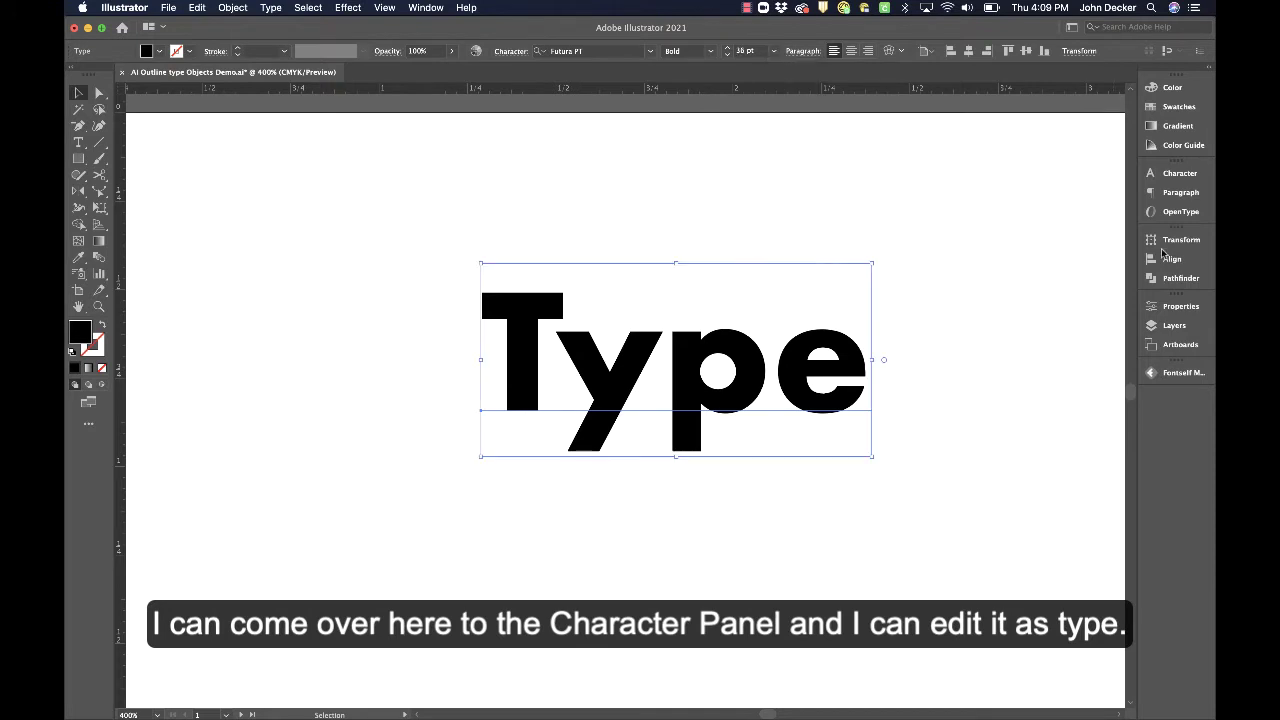
{"action": "left_click", "coordinate": [1153, 175]}
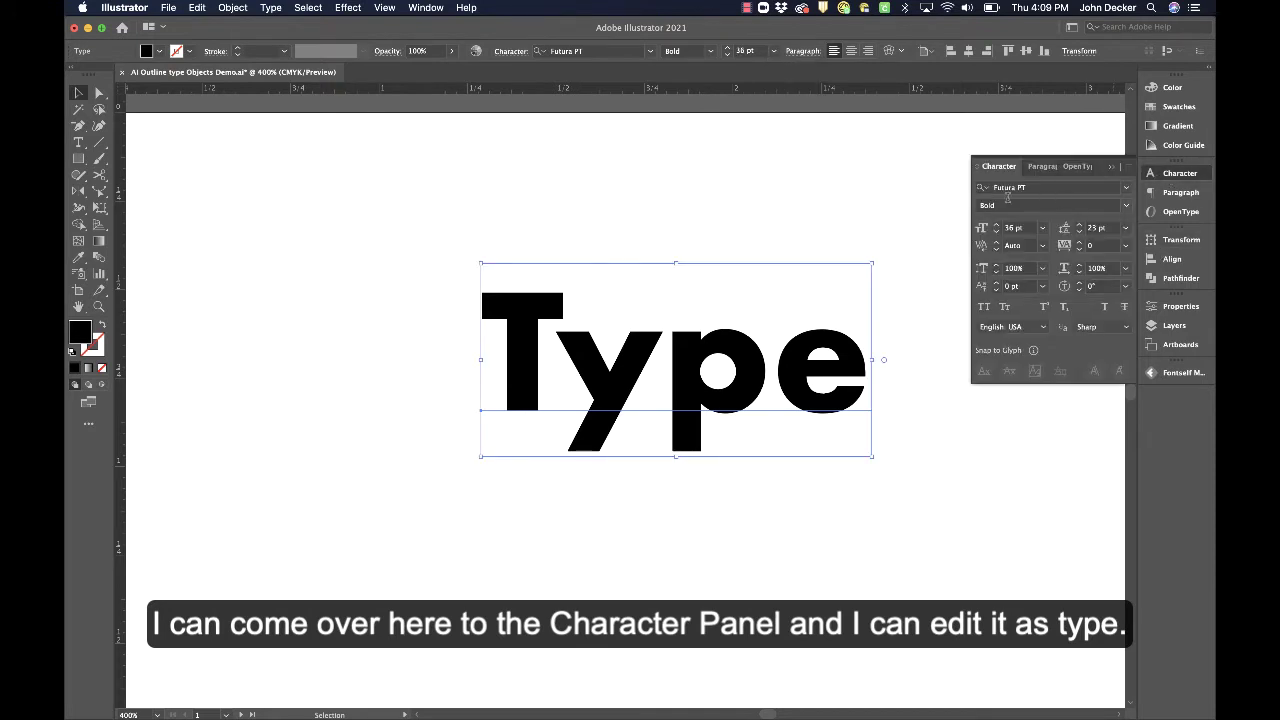
{"action": "left_click", "coordinate": [1110, 167]}
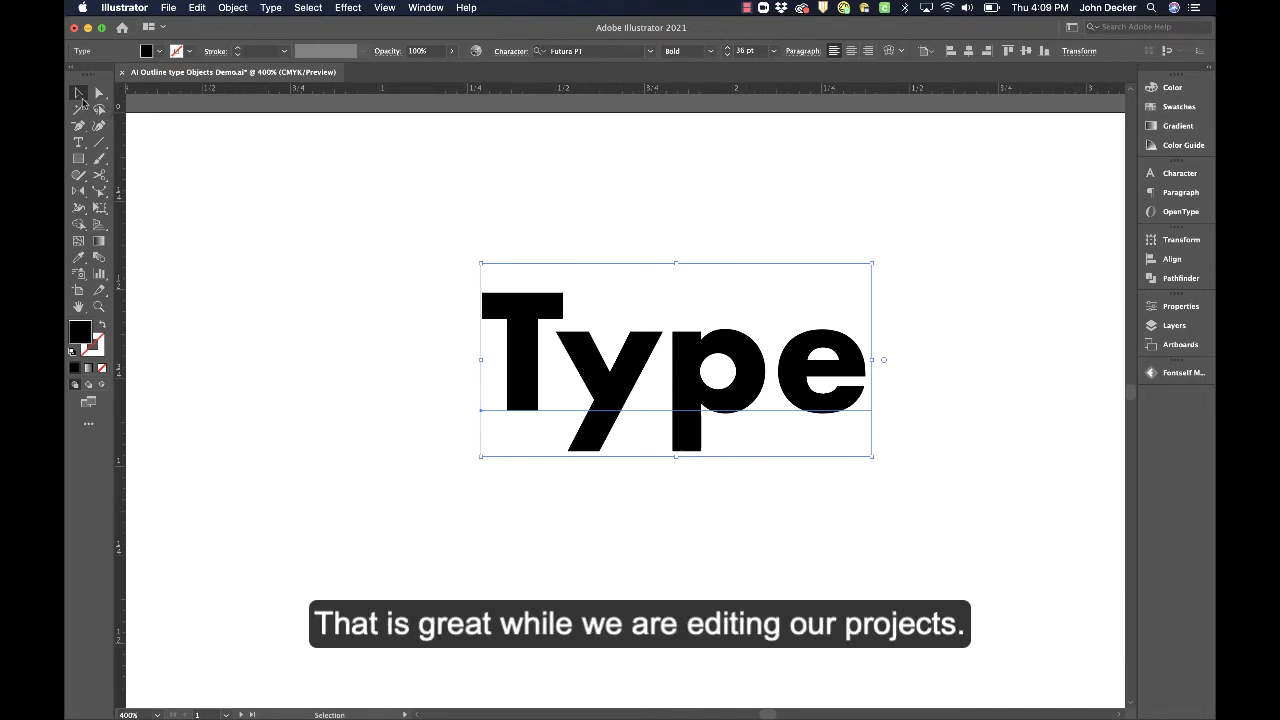
- Drag the Type text up and left, then nudge it slightly right and down
{"action": "left_click", "coordinate": [491, 249]}
{"action": "left_click_drag", "start_coordinate": [727, 348], "coordinate": [524, 256]}
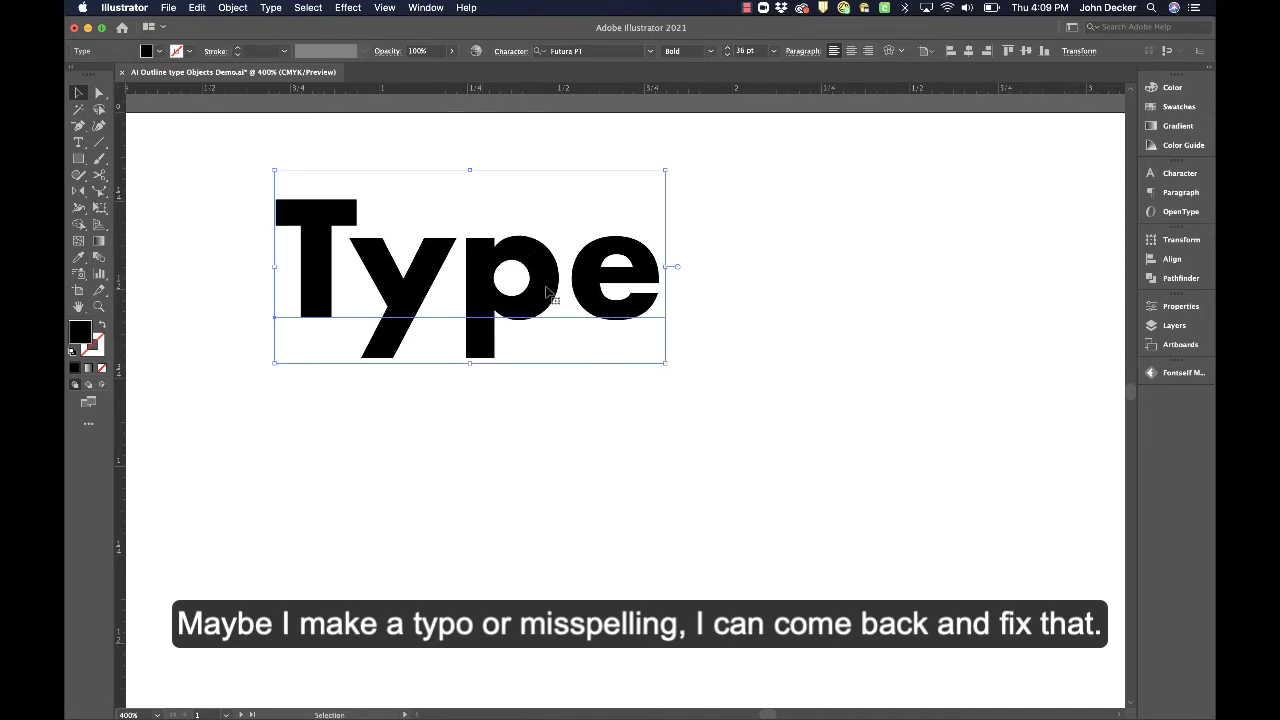
{"action": "left_click_drag", "start_coordinate": [545, 278], "coordinate": [603, 320]}
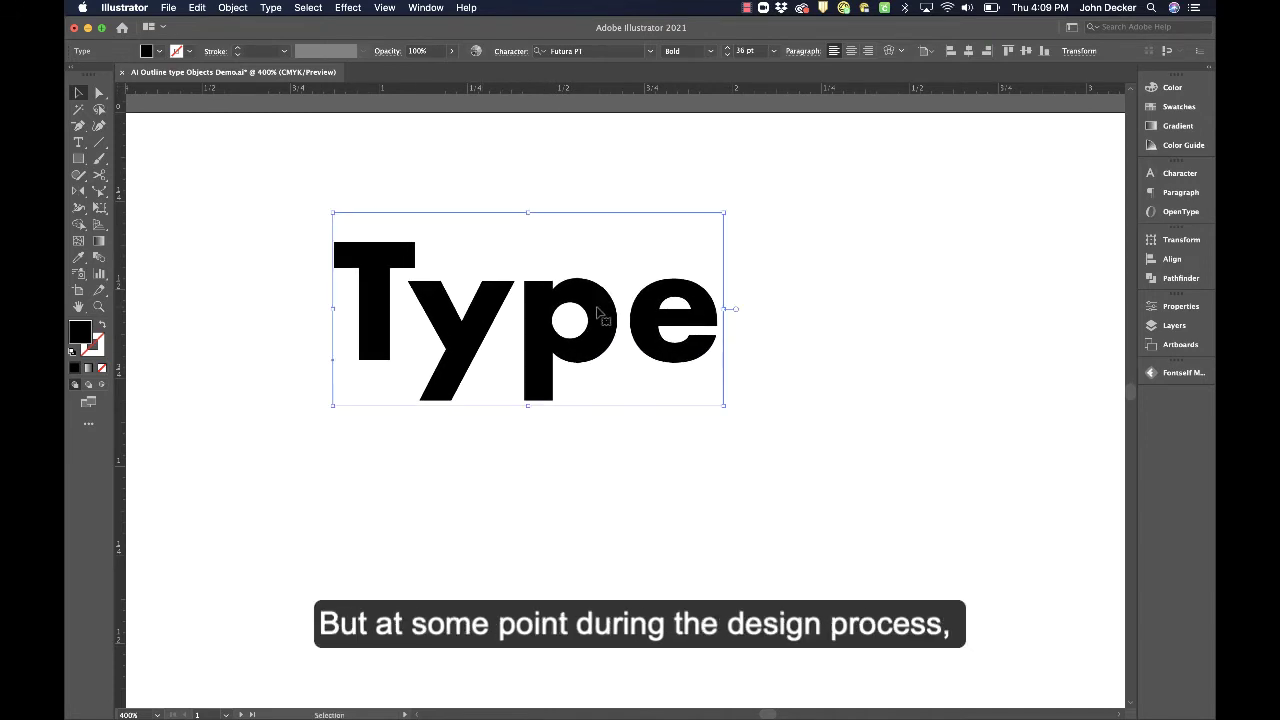
{"action": "left_click", "coordinate": [480, 169]}
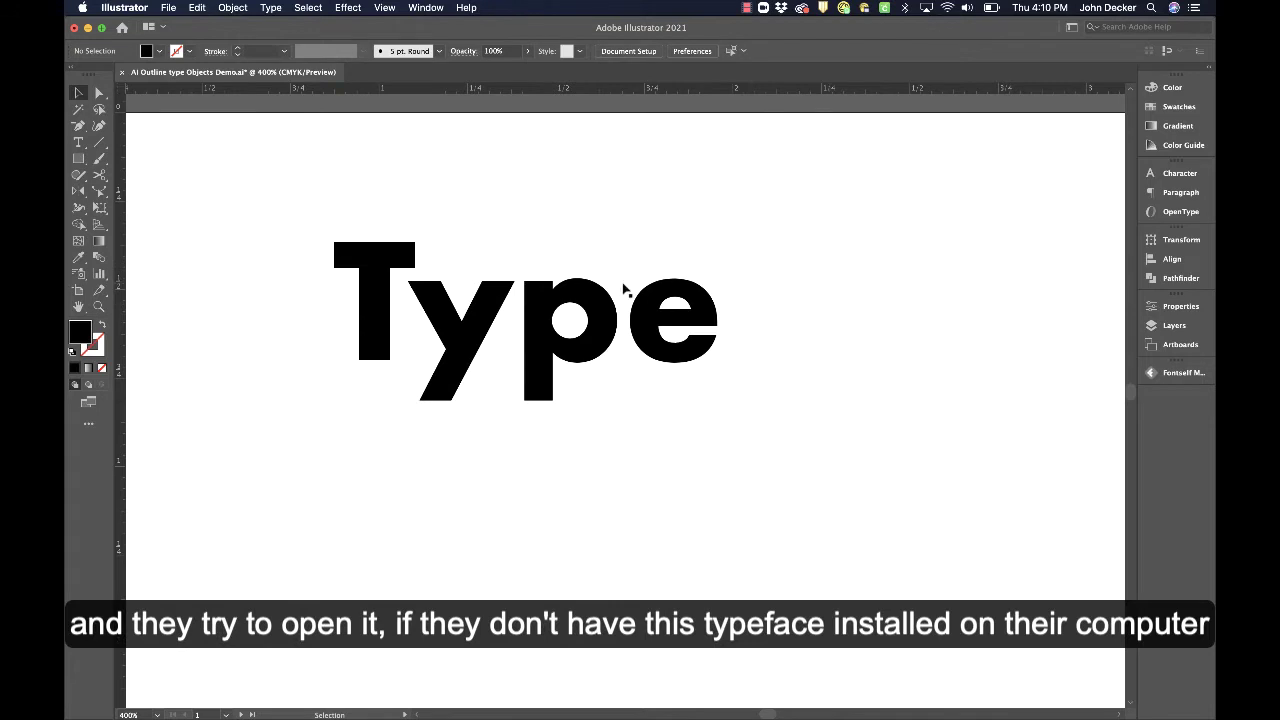
- Select and deselect the Type text twice to check its new position
{"action": "left_click", "coordinate": [366, 248]}
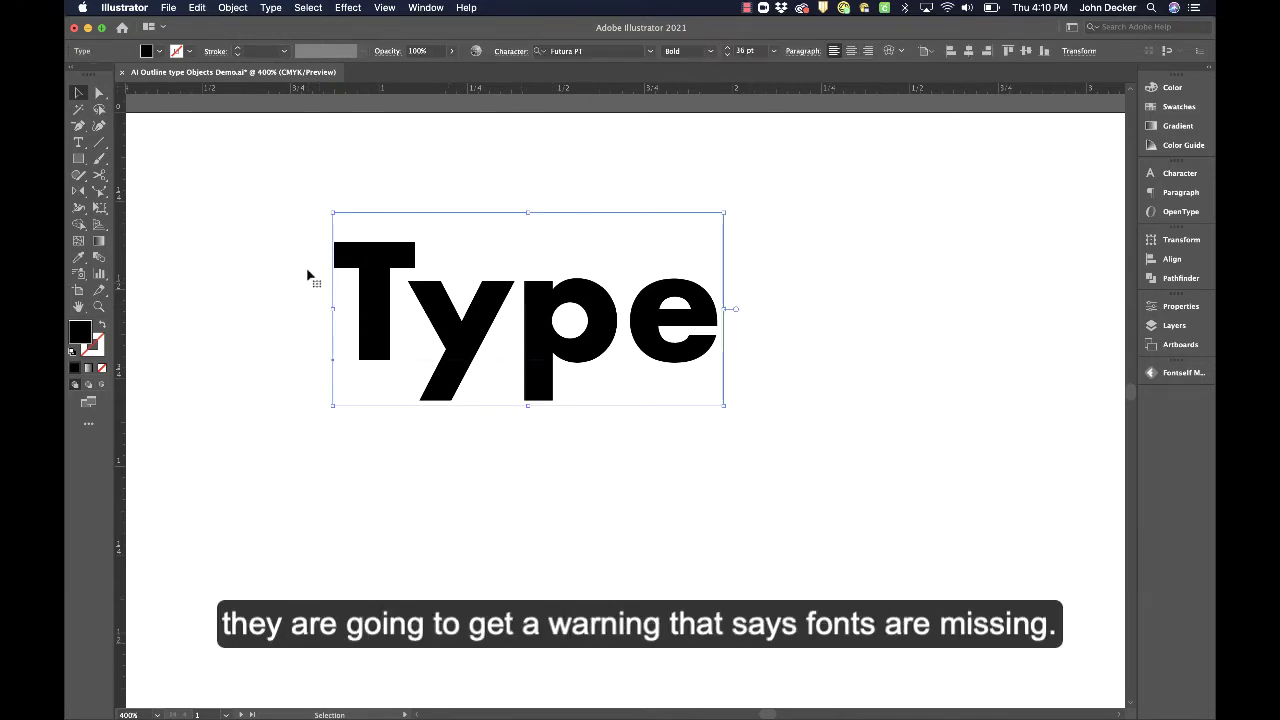
{"action": "left_click", "coordinate": [286, 183]}
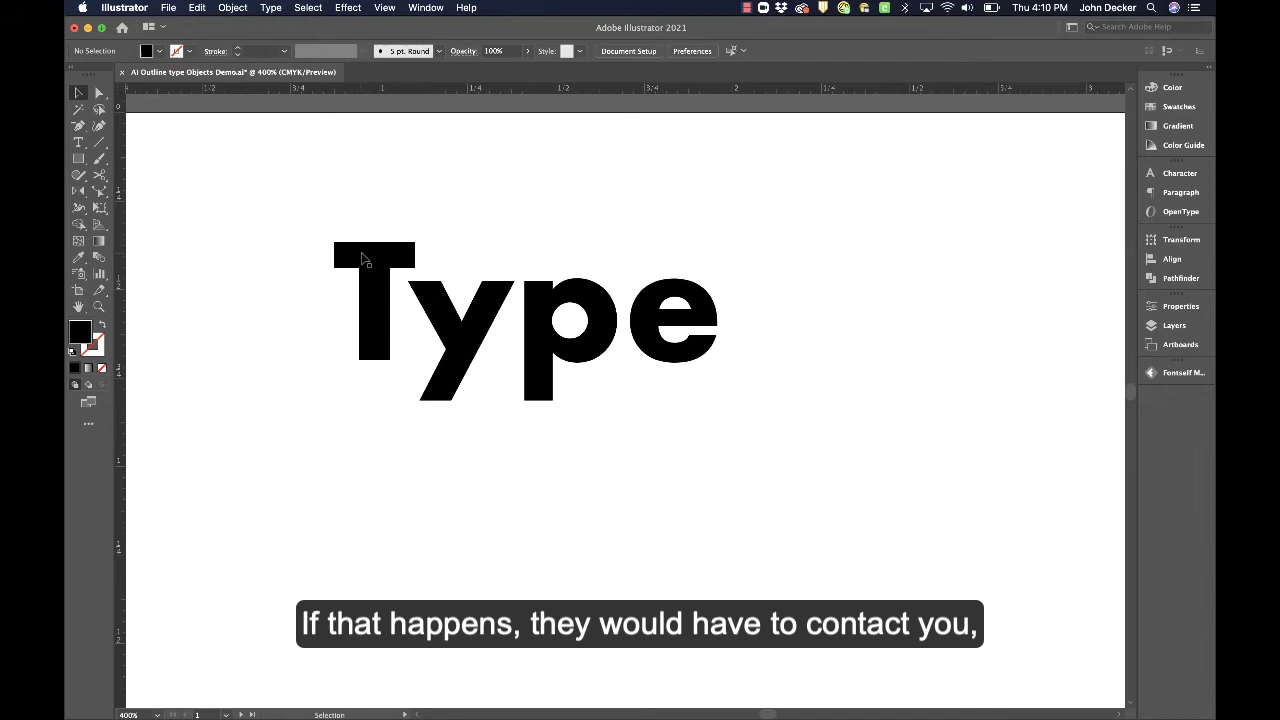
{"action": "left_click", "coordinate": [363, 259]}
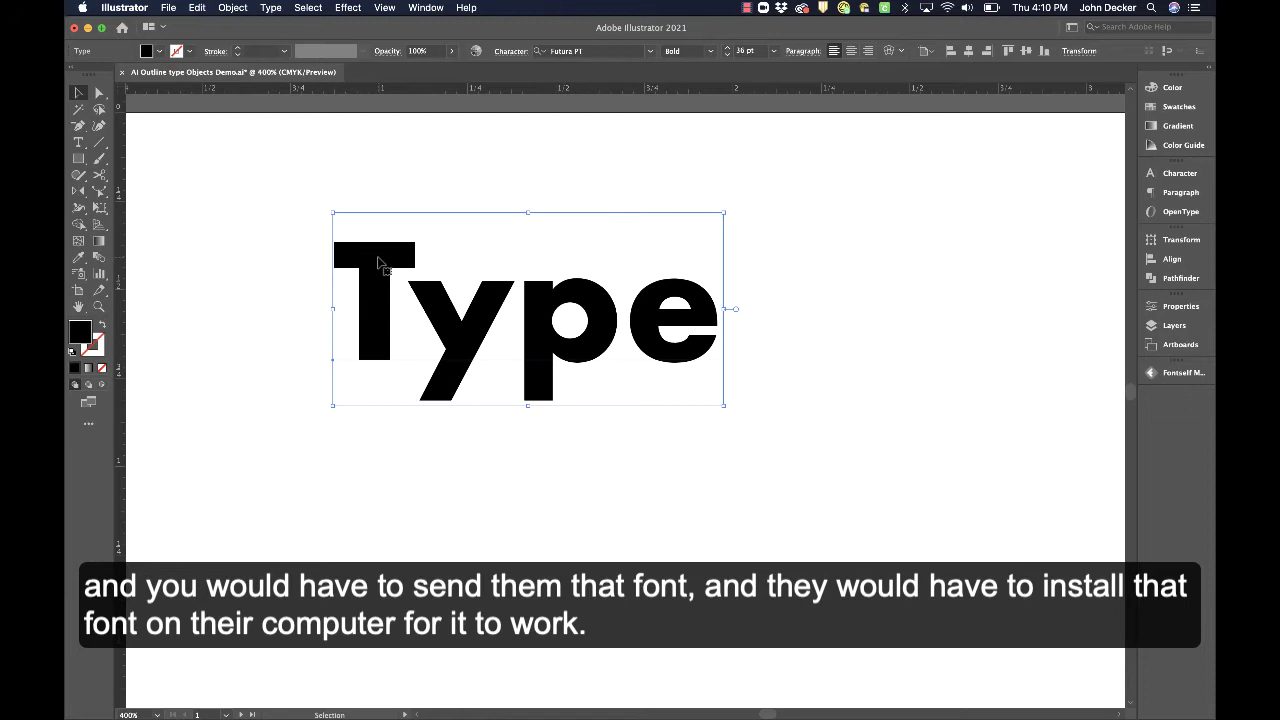
{"action": "left_click", "coordinate": [268, 173]}
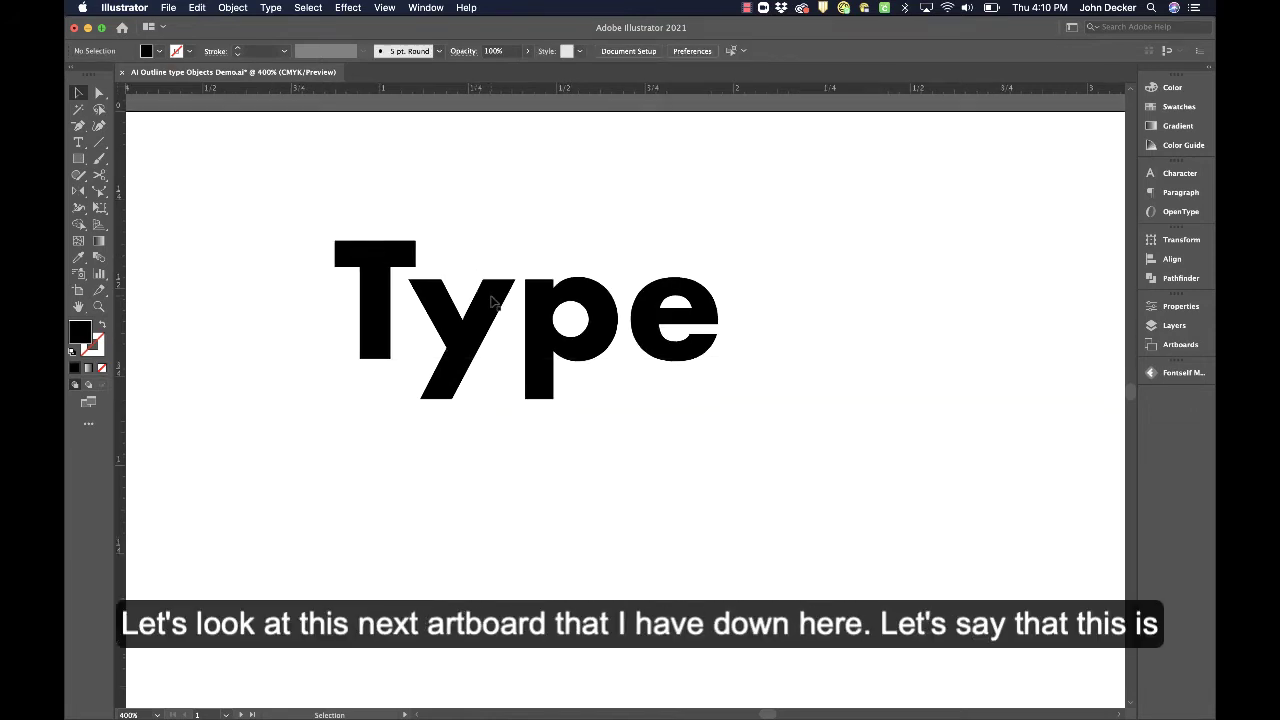
- Fit the second, business card artboard in the window and switch to View > Outline
{"action": "scroll", "coordinate": [490, 301], "scroll_direction": "down", "scroll_amount": 15}
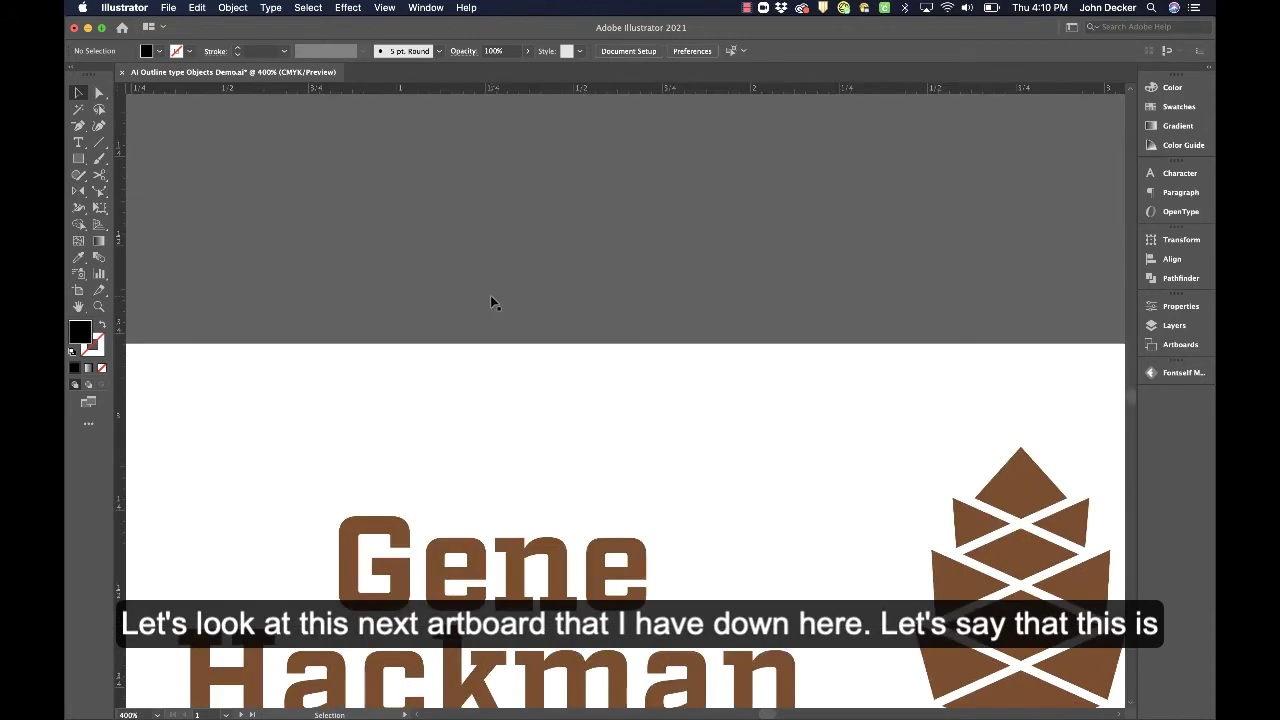
{"action": "key", "text": "super+0"}
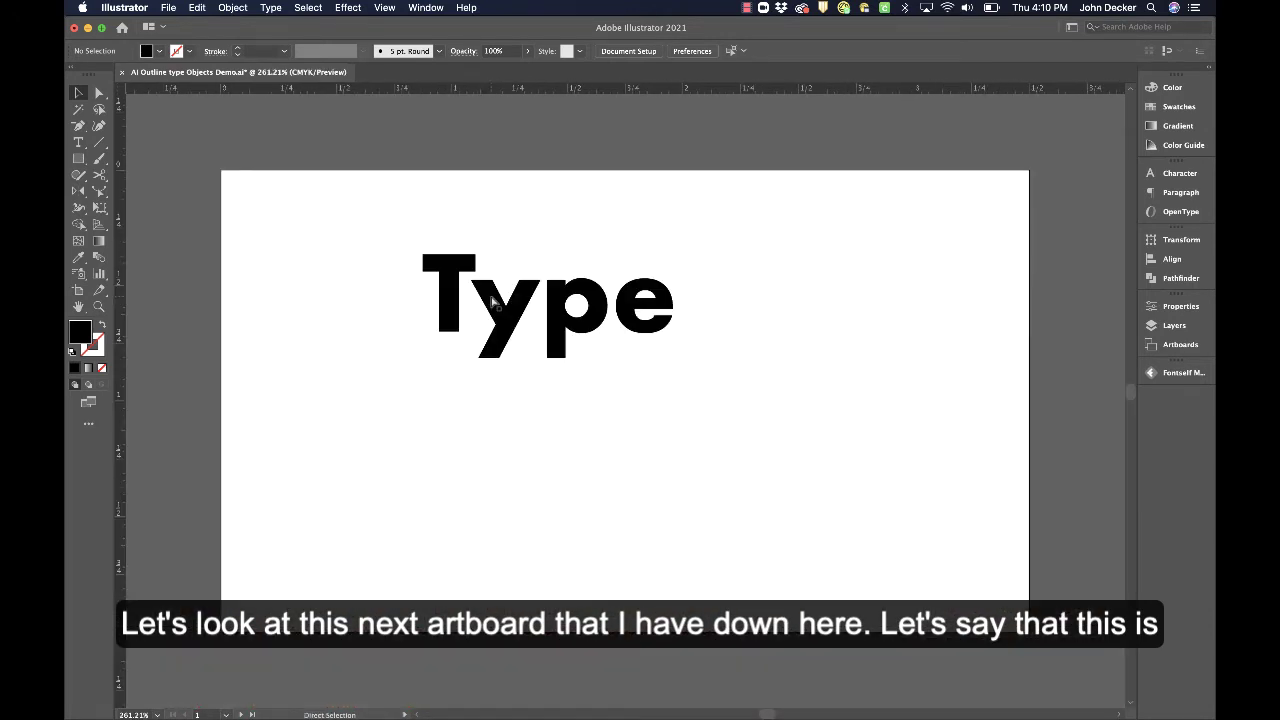
{"action": "scroll", "coordinate": [491, 301], "scroll_direction": "down", "scroll_amount": 12}
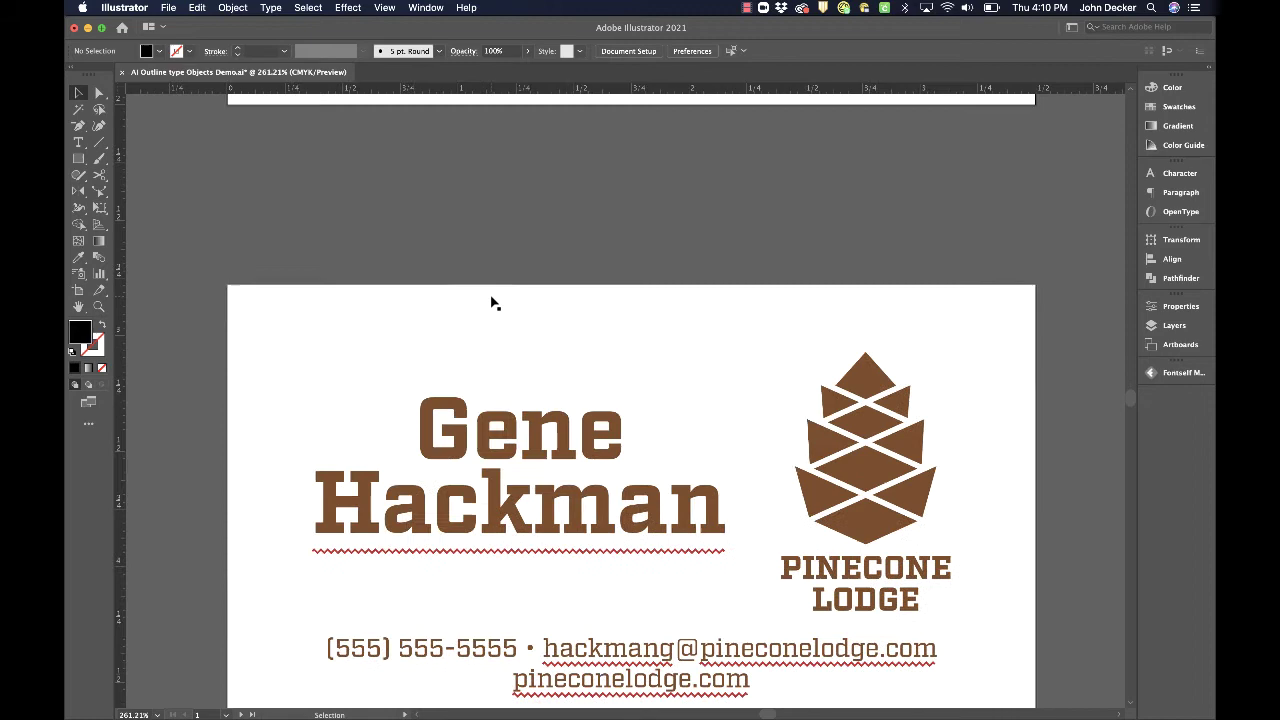
{"action": "key", "text": "super+0"}
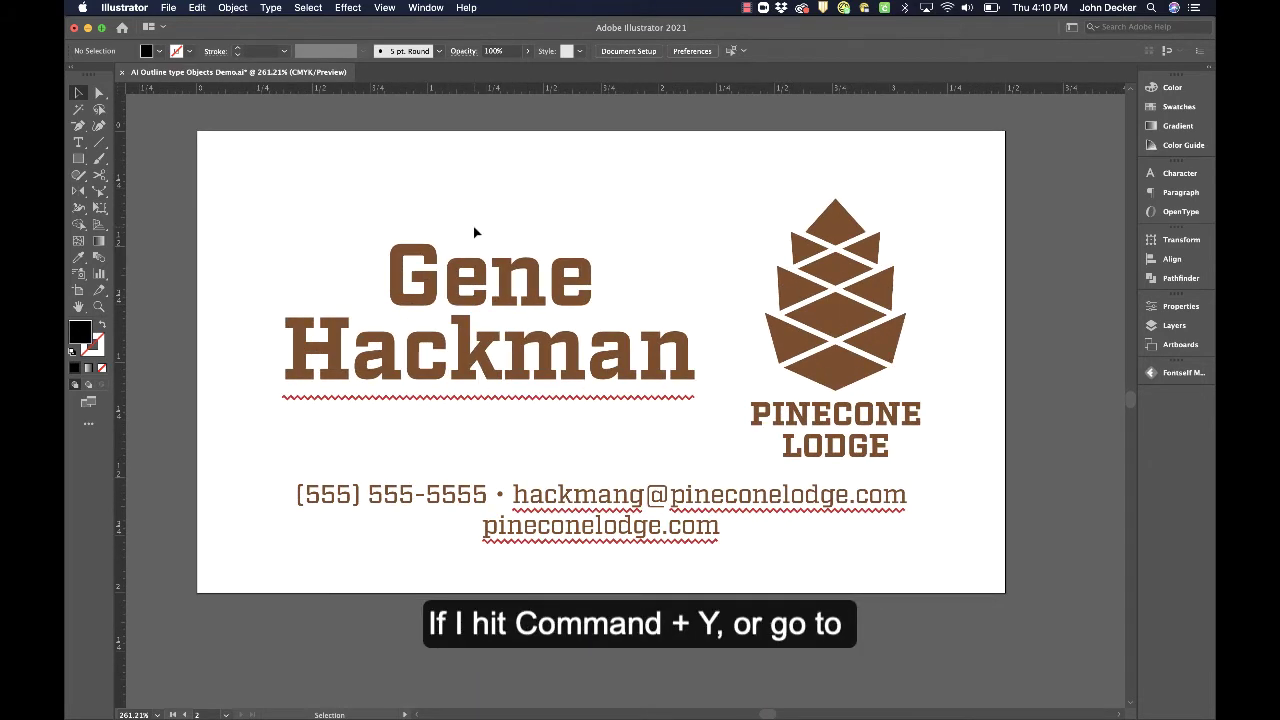
{"action": "key", "text": "super"}
{"action": "left_click", "coordinate": [385, 8]}
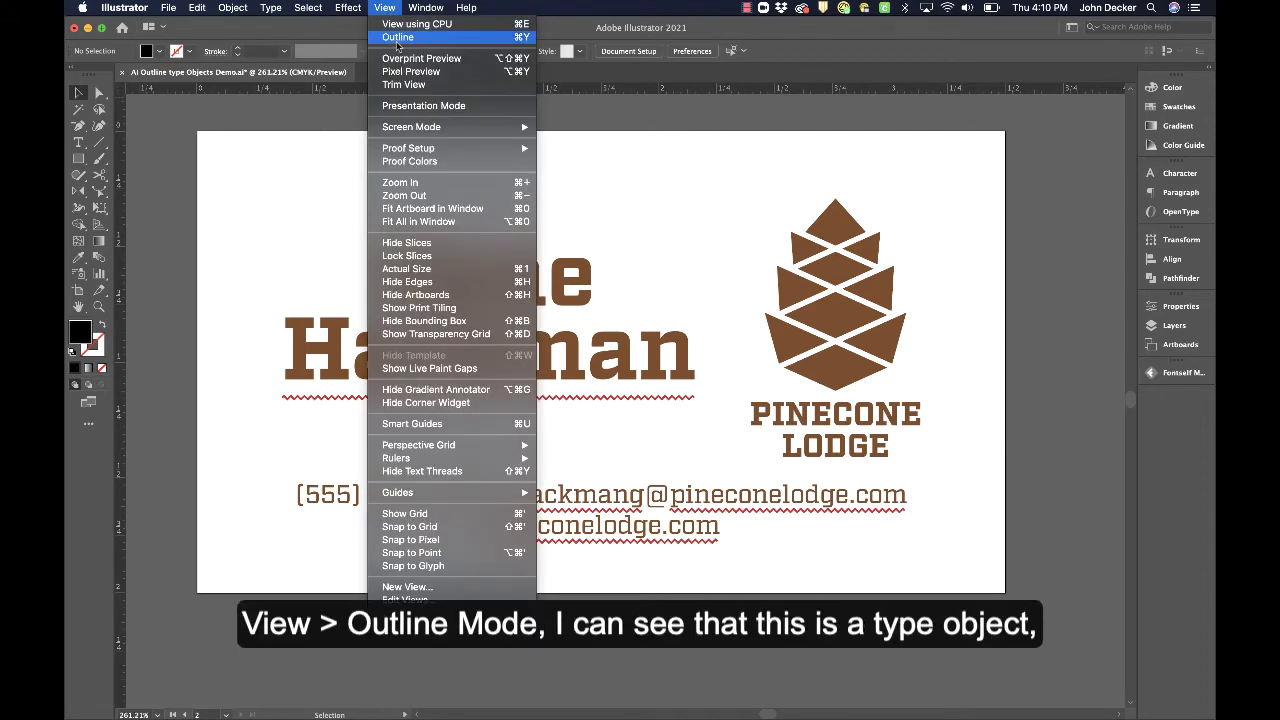
{"action": "left_click", "coordinate": [398, 38]}
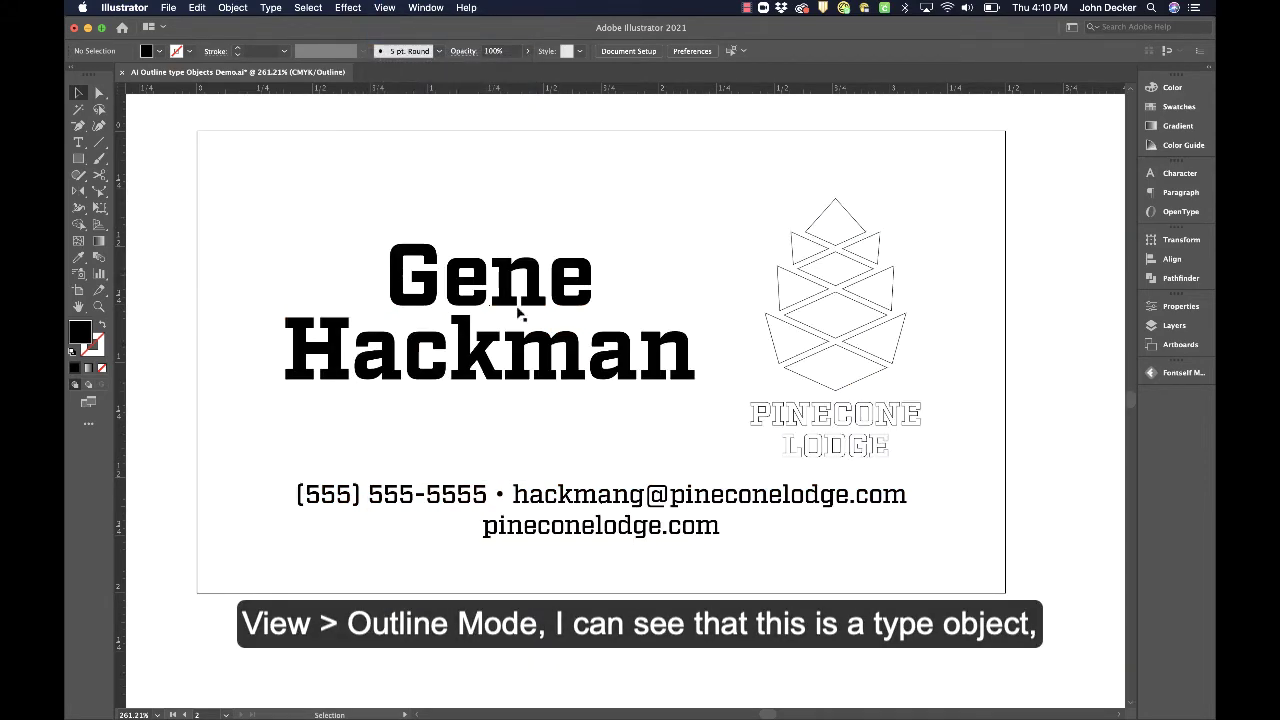
{"action": "left_click", "coordinate": [533, 278]}
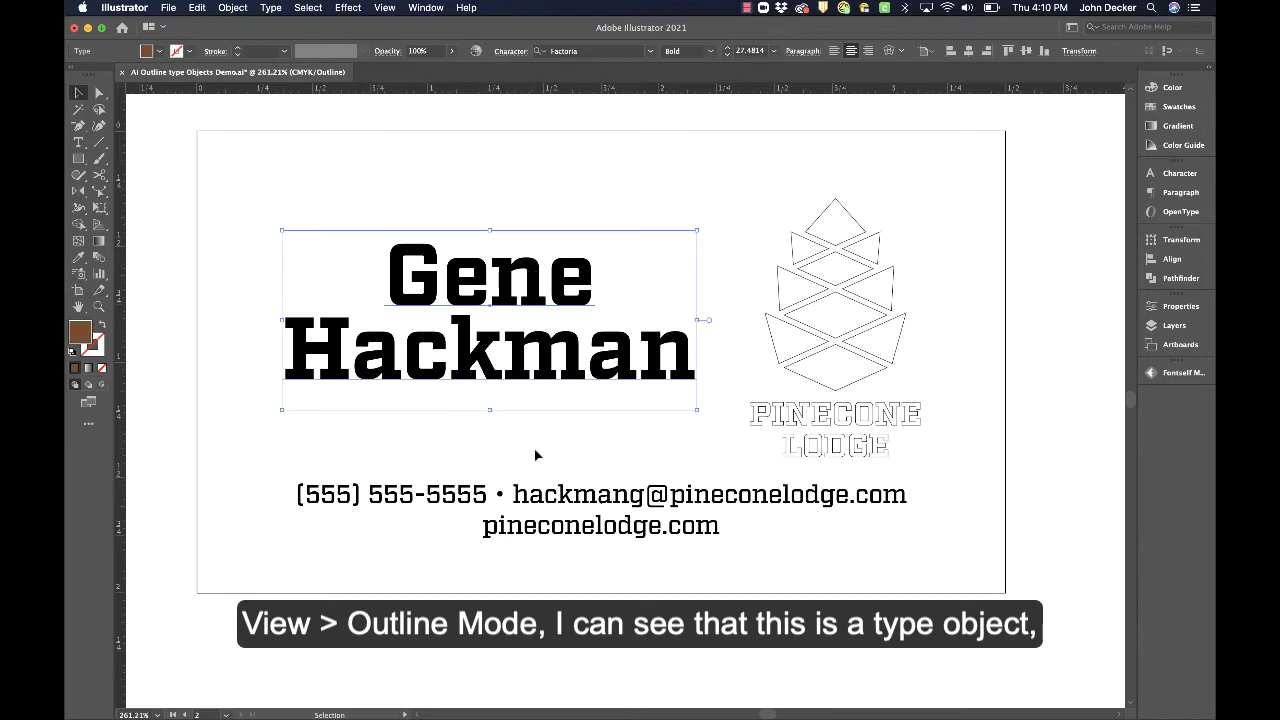
{"action": "left_click", "coordinate": [558, 497]}
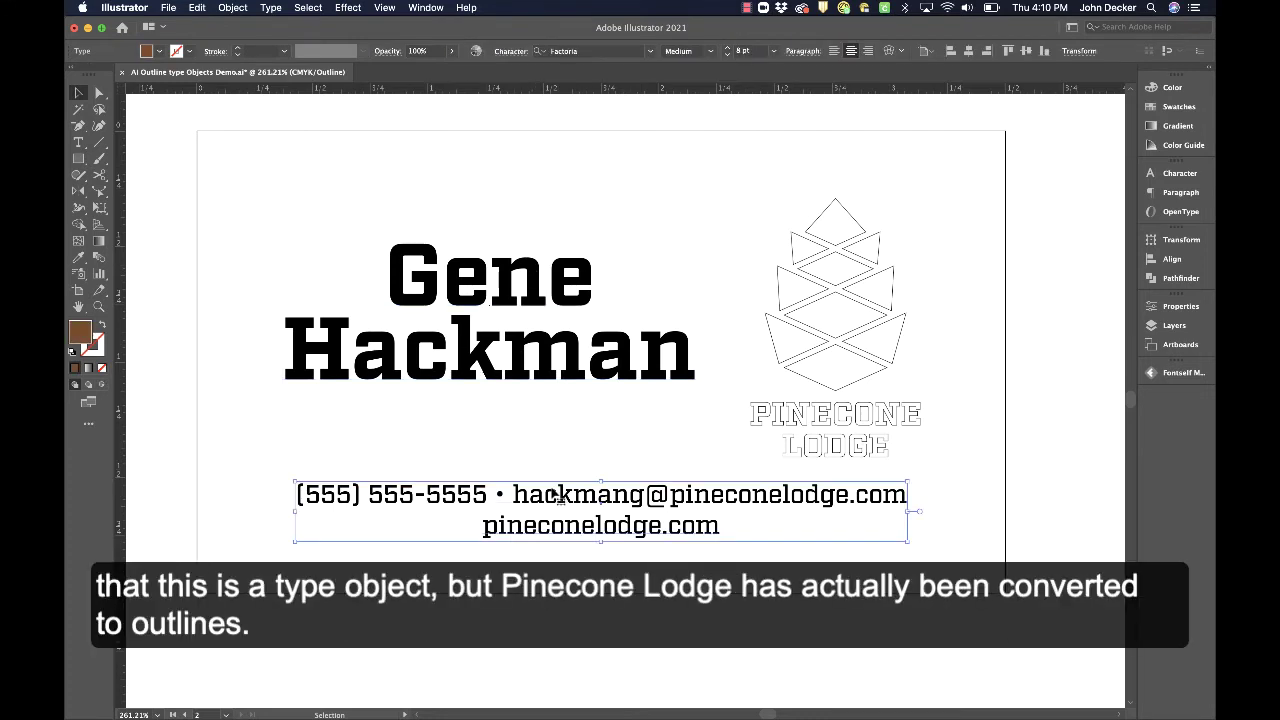
{"action": "left_click", "coordinate": [947, 430]}
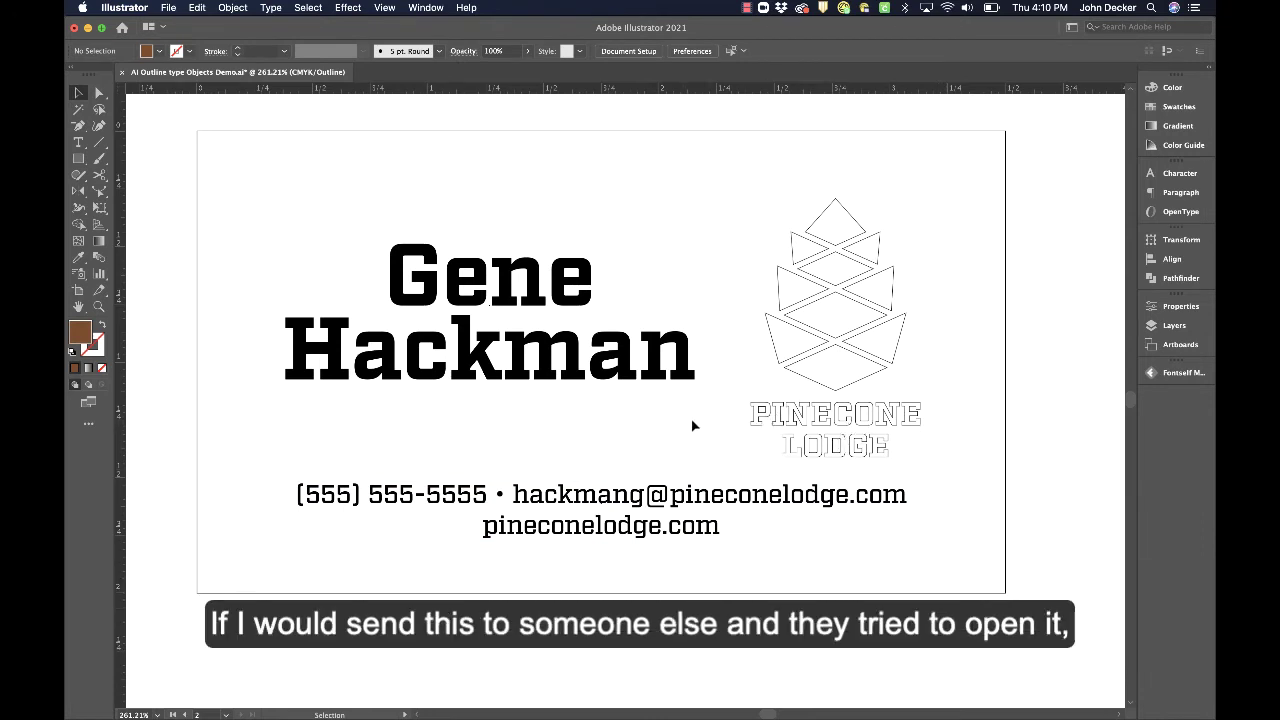
{"action": "left_click", "coordinate": [418, 300]}
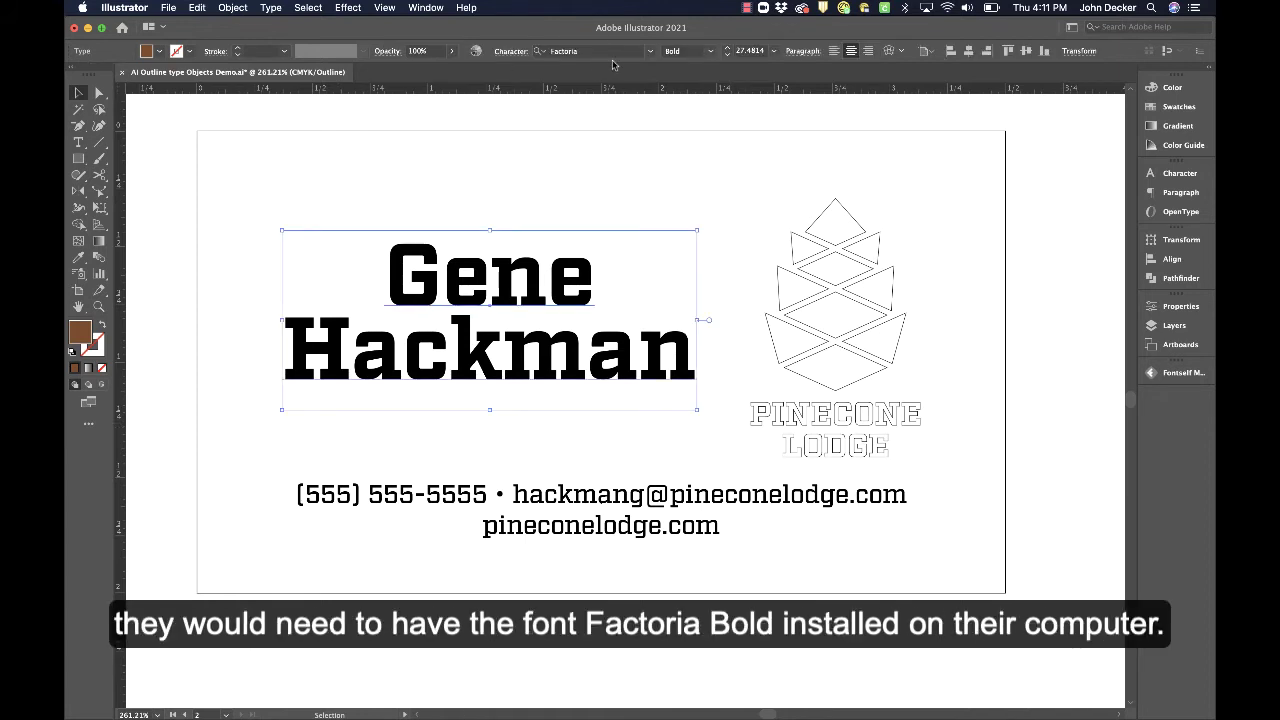
{"action": "left_click", "coordinate": [273, 210]}
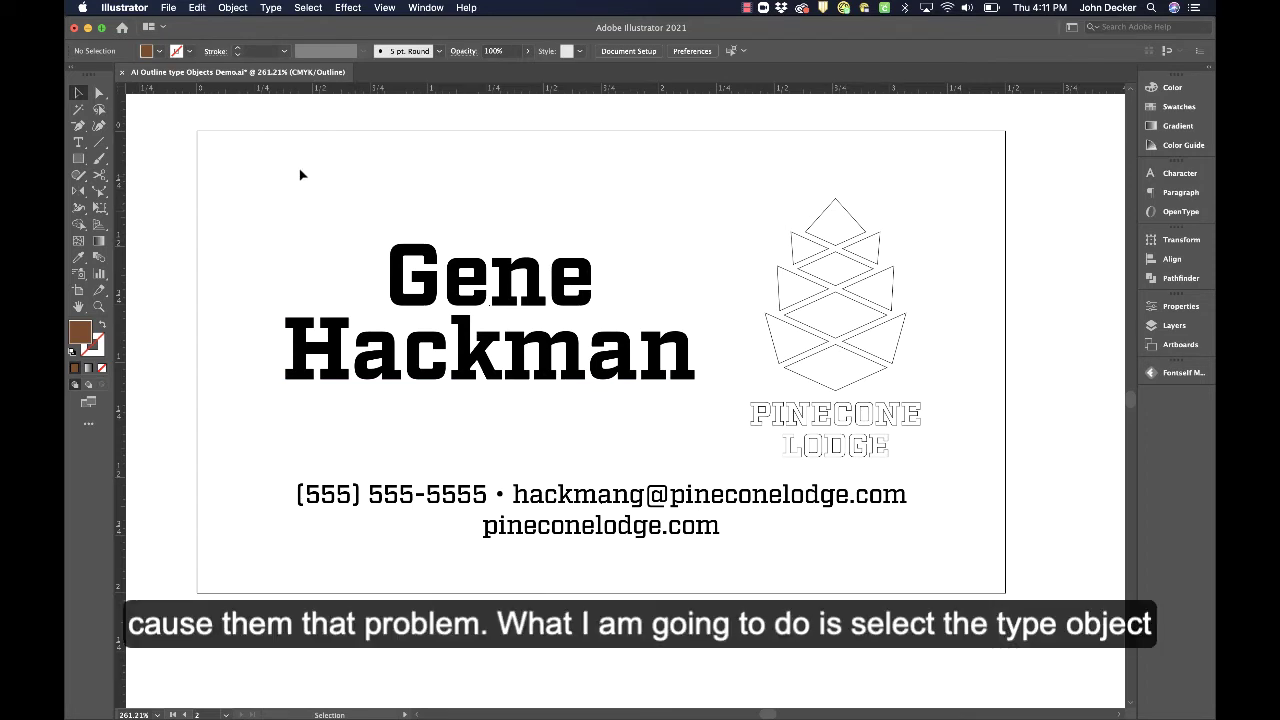
- Select only the name type object and apply Type > Create Outlines to it
{"action": "left_click_drag", "start_coordinate": [300, 175], "coordinate": [698, 385]}
{"action": "left_click", "coordinate": [174, 268]}
{"action": "left_click", "coordinate": [425, 268]}
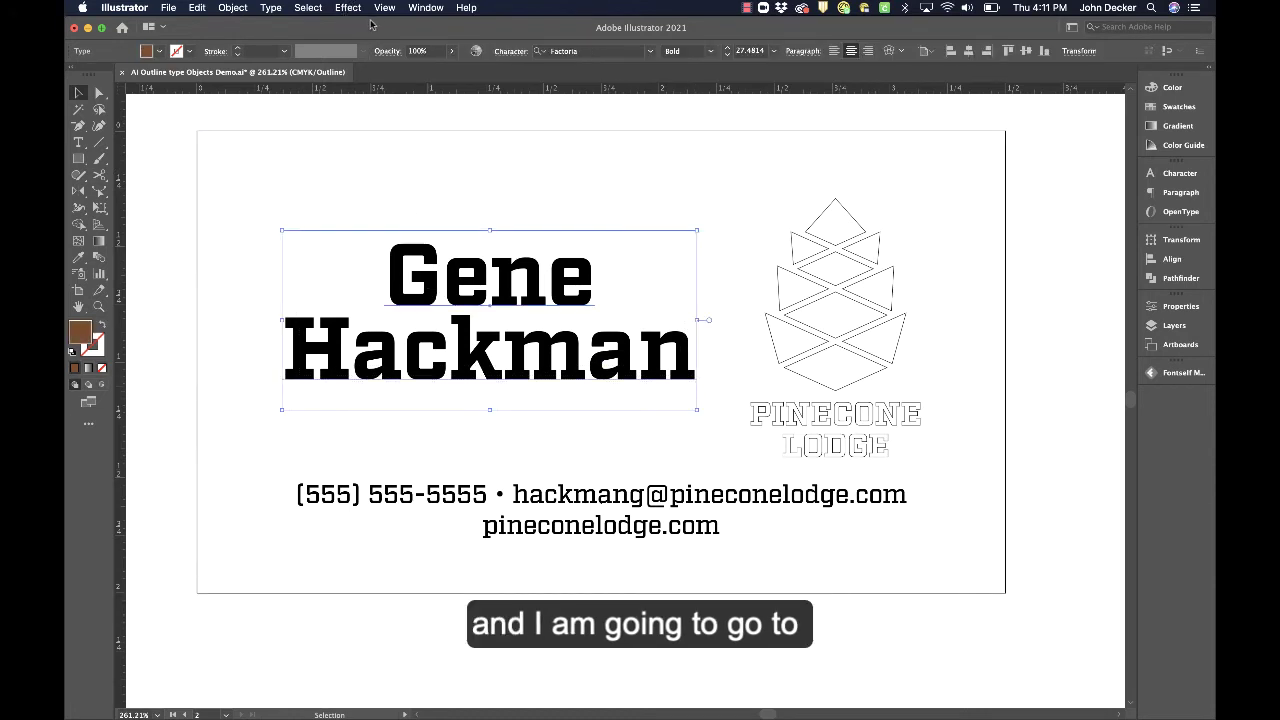
{"action": "left_click", "coordinate": [271, 8]}
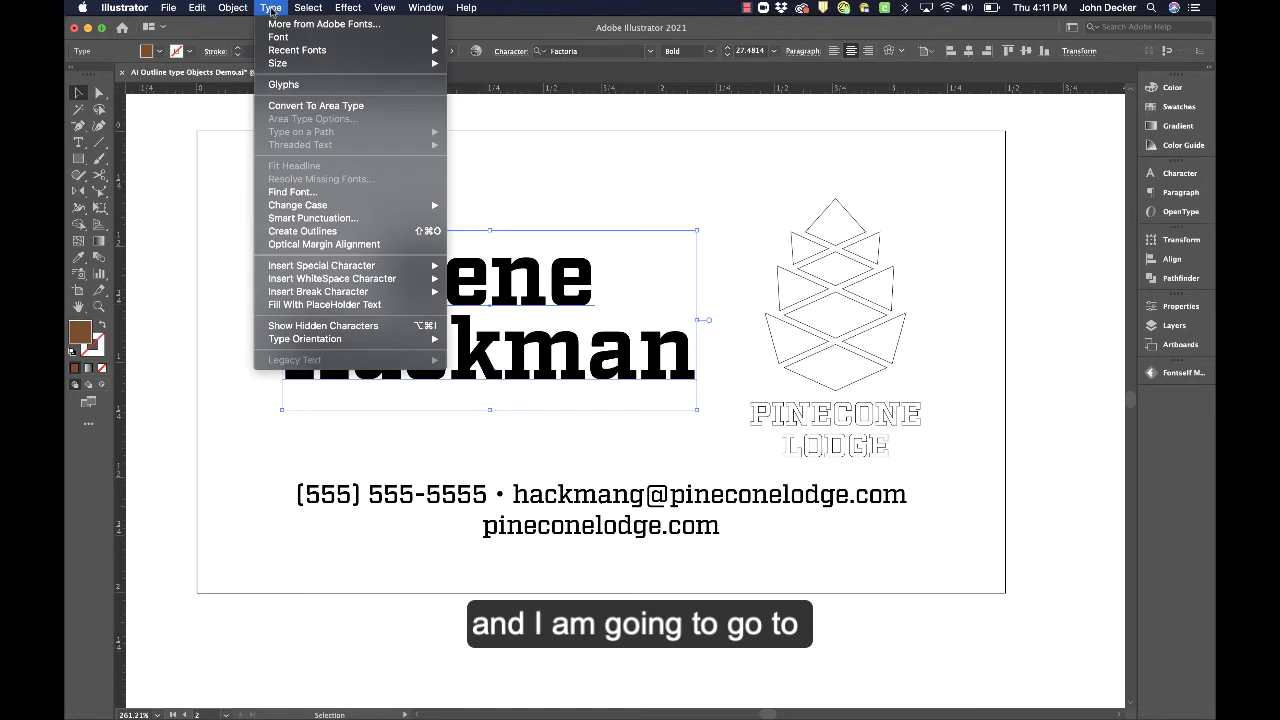
{"action": "left_click", "coordinate": [330, 236]}
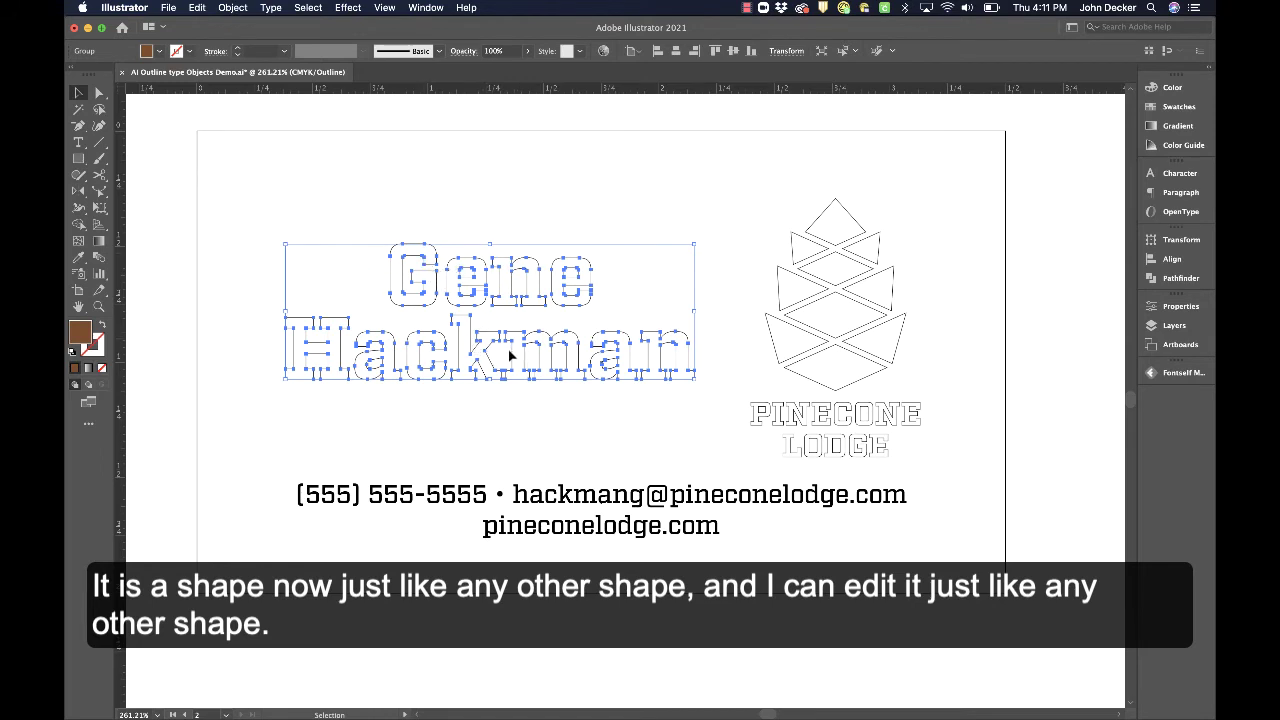
- Return to Preview mode and select the outlined name and the contact text to inspect them
{"action": "left_click", "coordinate": [601, 119]}
{"action": "key", "text": "super+y"}
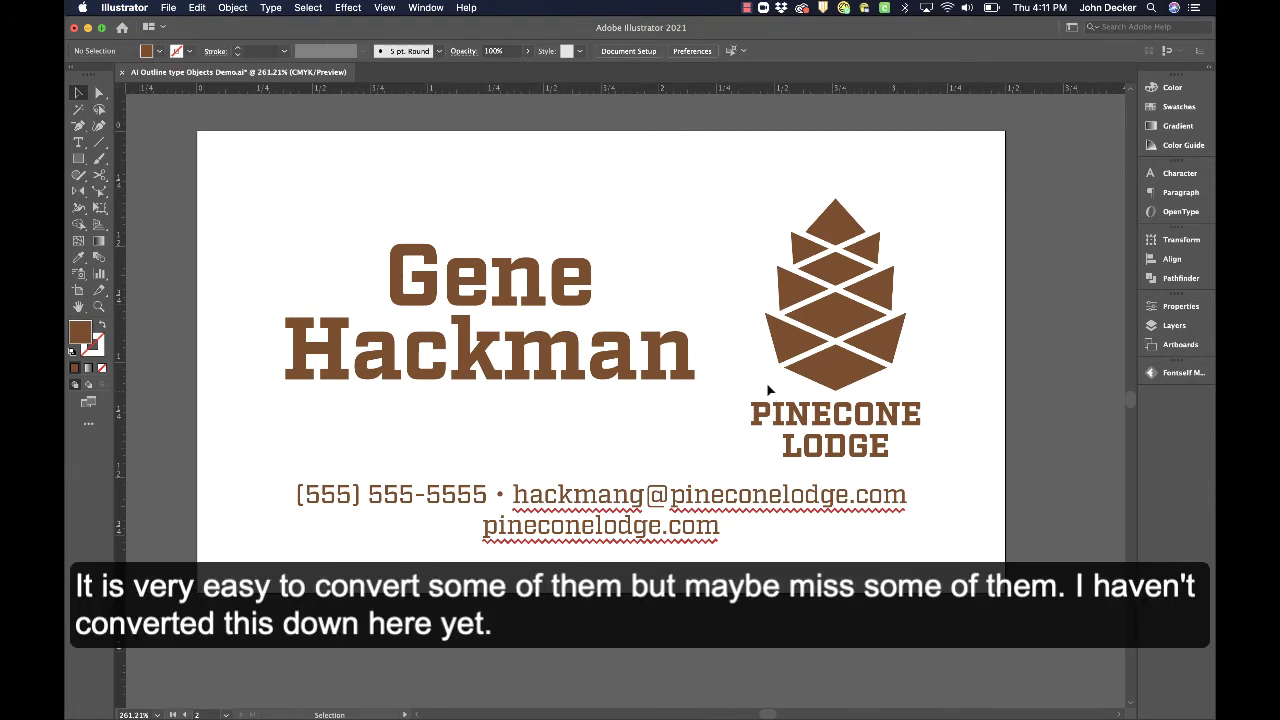
{"action": "left_click", "coordinate": [592, 297]}
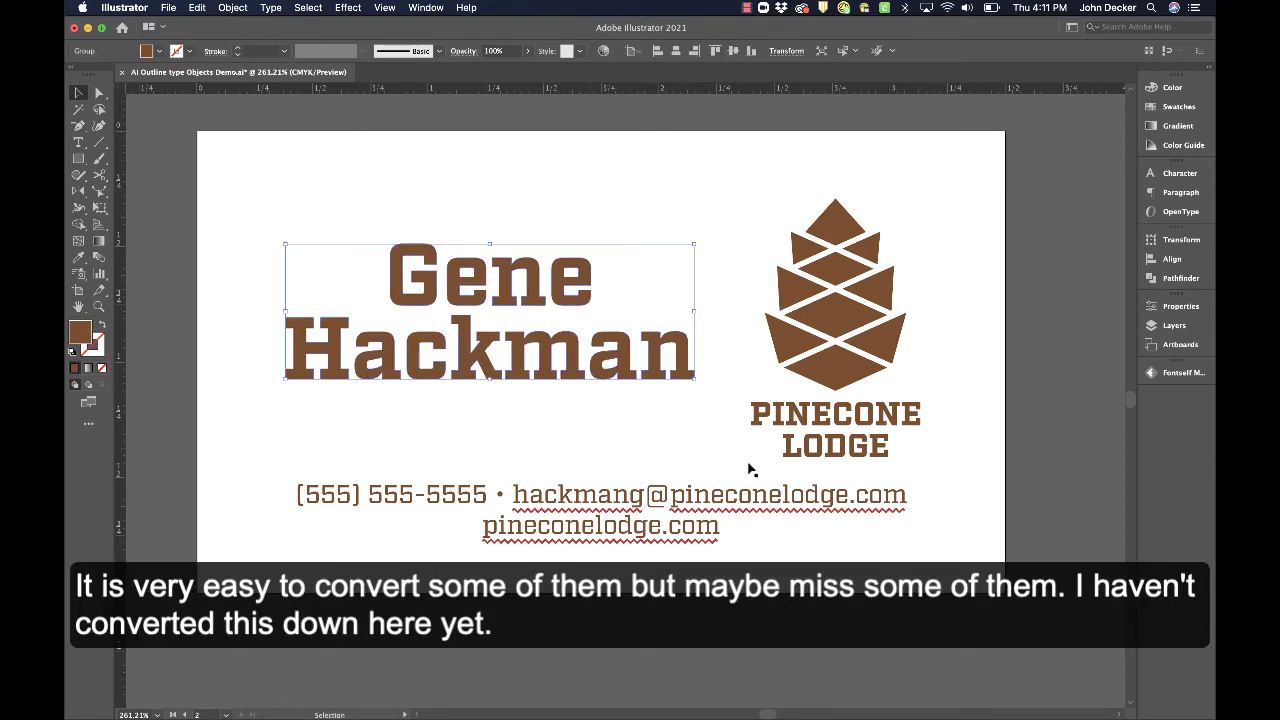
{"action": "left_click", "coordinate": [775, 503]}
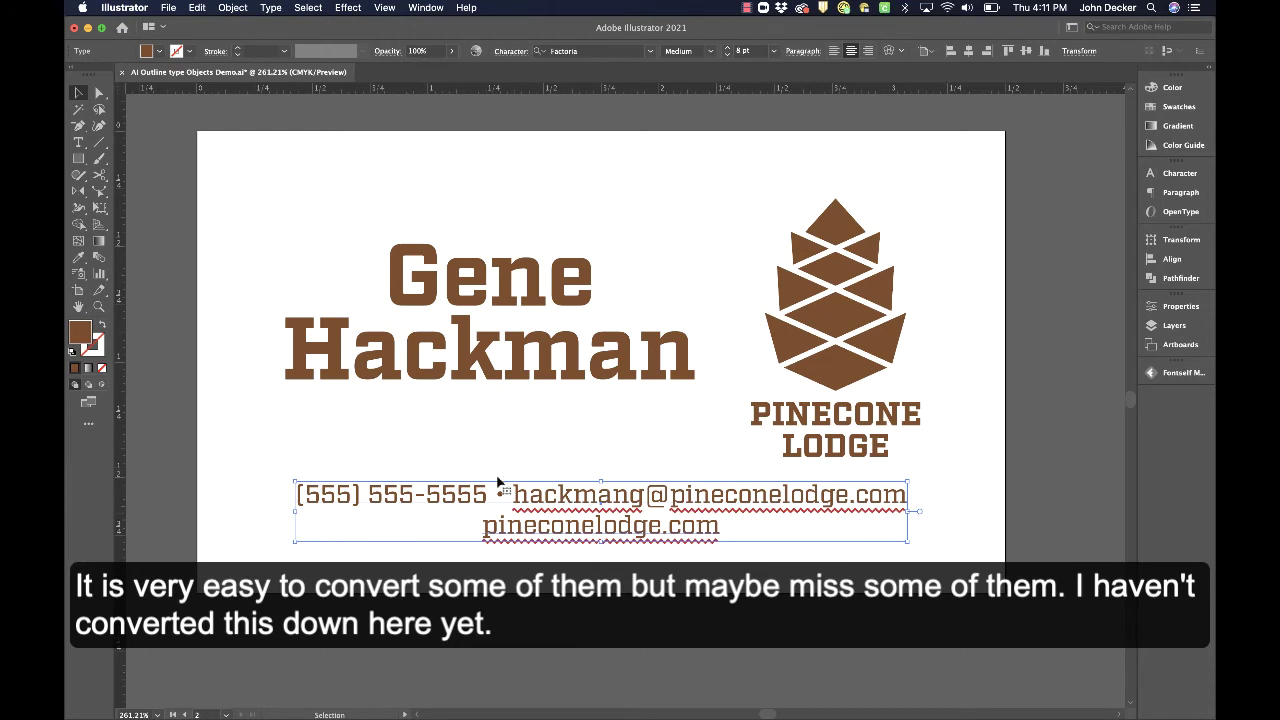
{"action": "left_click", "coordinate": [1049, 193]}
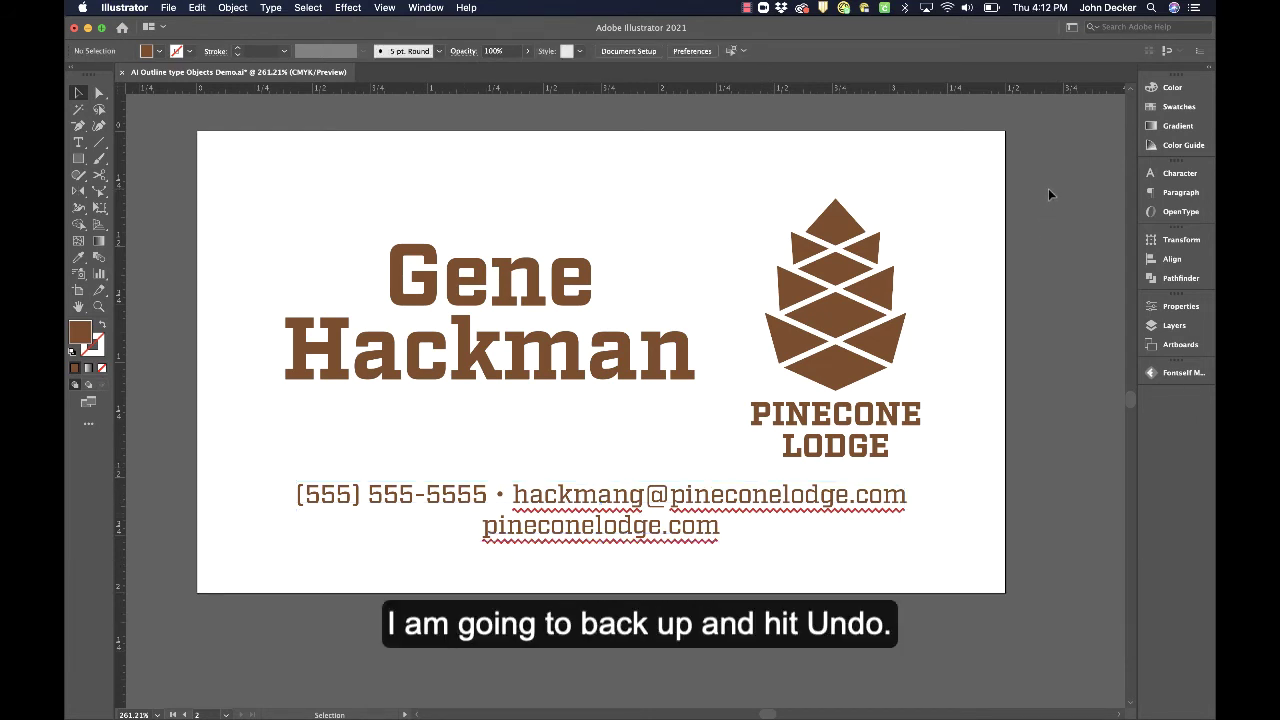
- Undo Create Outlines on the name, verify live type in Outline mode, then return to Preview
{"action": "key", "text": "super+z"}
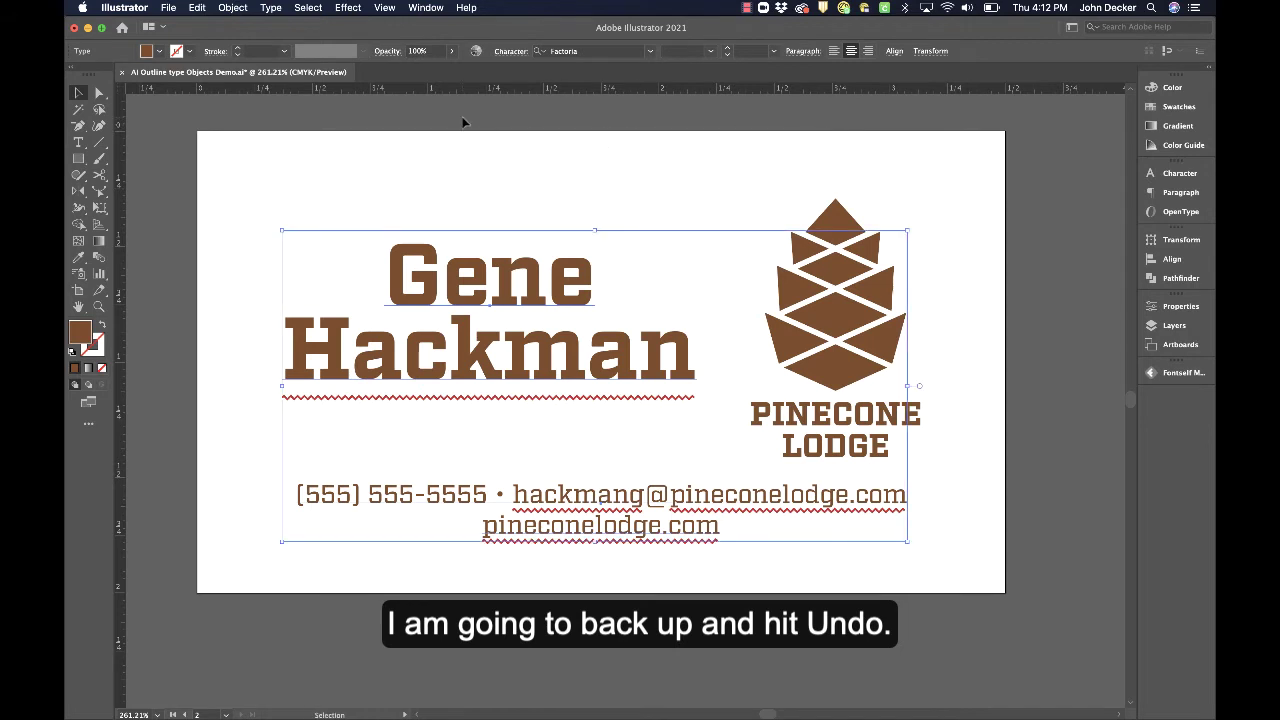
{"action": "key", "text": "super+y"}
{"action": "left_click", "coordinate": [522, 276]}
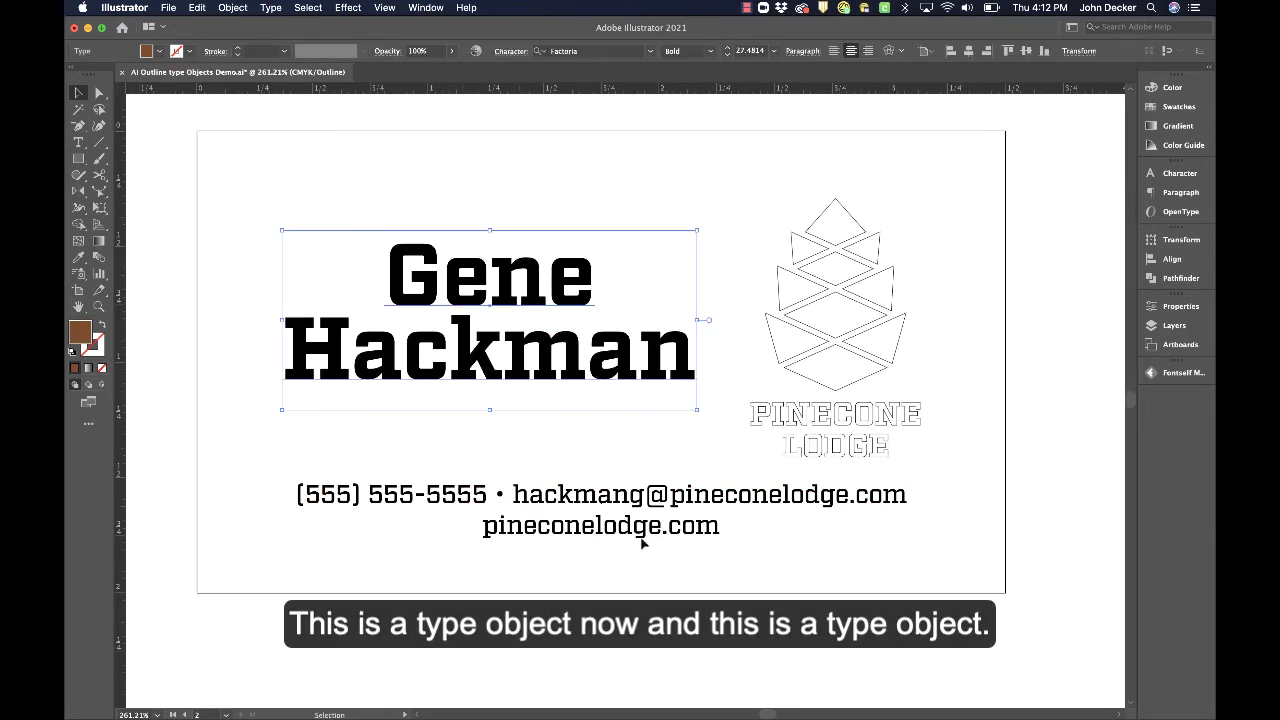
{"action": "left_click", "coordinate": [685, 508]}
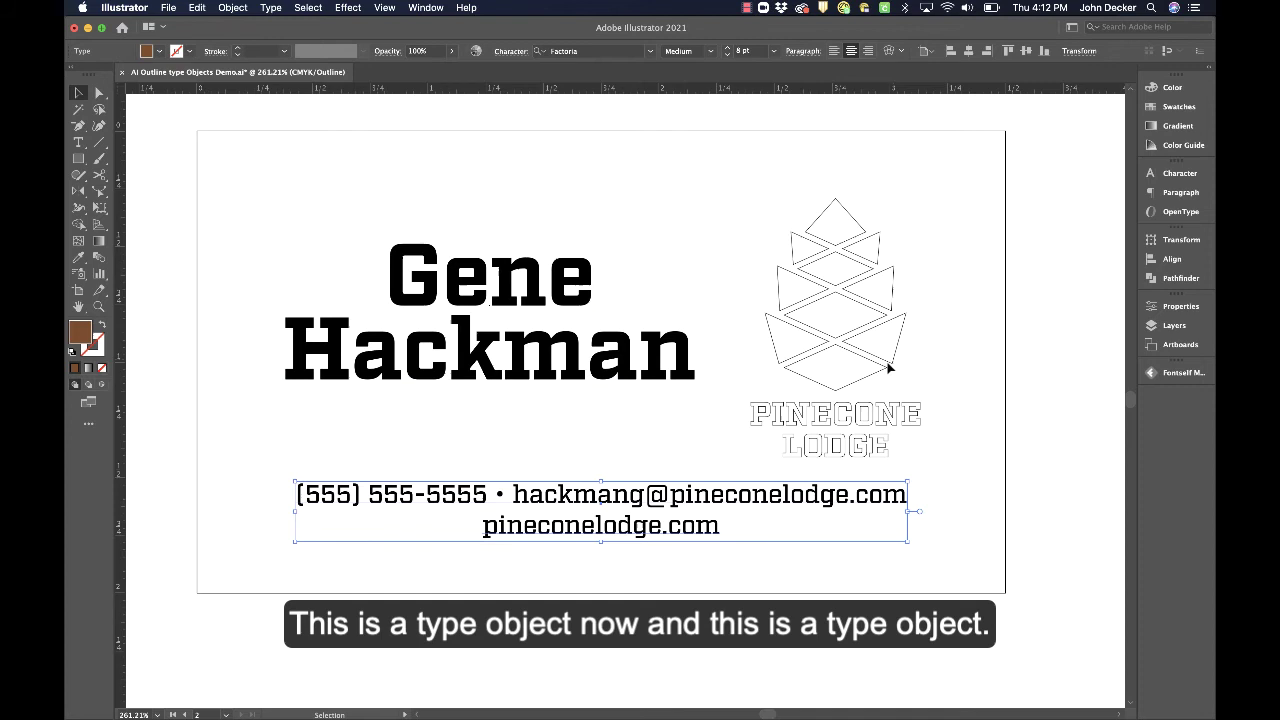
{"action": "left_click", "coordinate": [1026, 246]}
{"action": "key", "text": "super+y"}
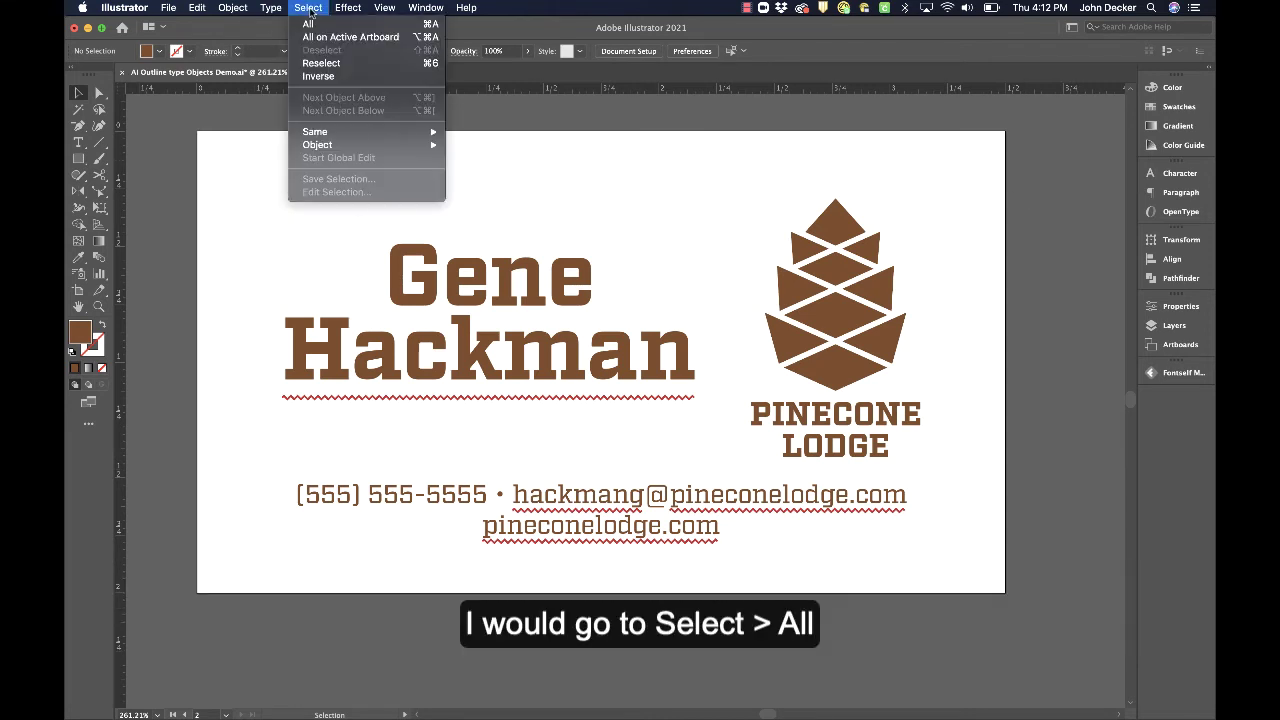
- Select all objects and convert every text object to outlines with Type > Create Outlines
{"action": "left_click", "coordinate": [316, 23]}
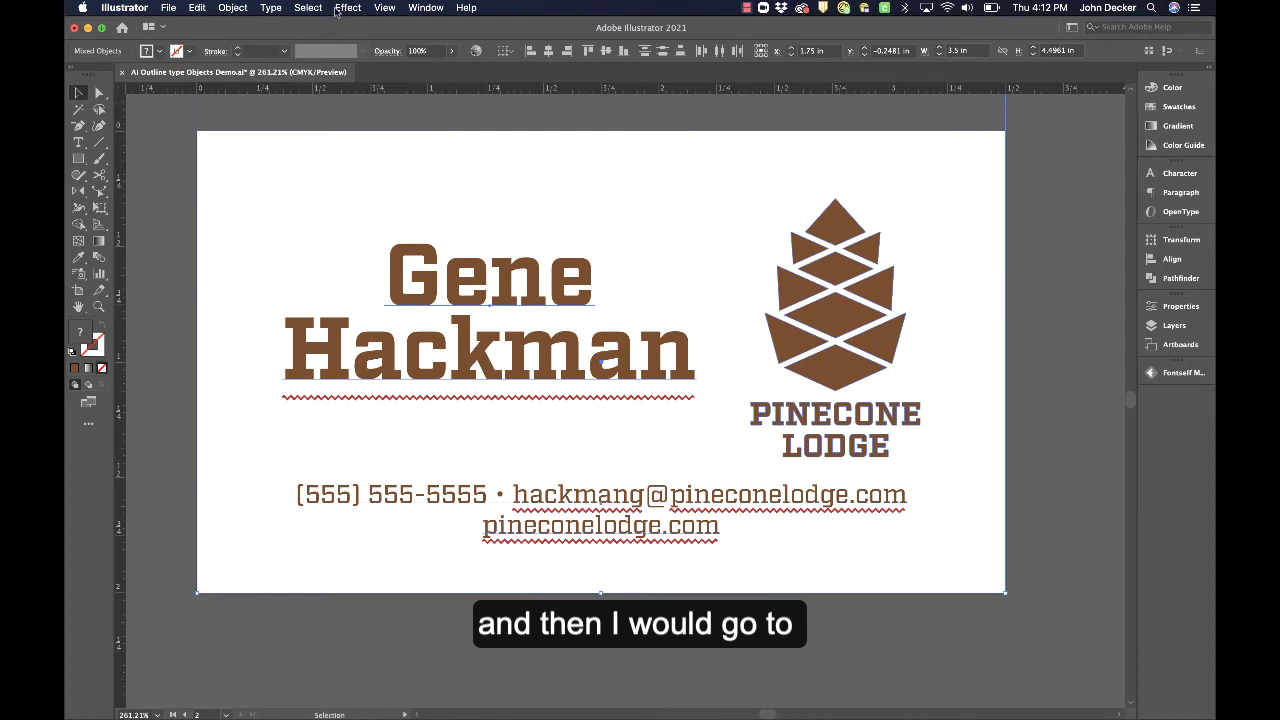
{"action": "left_click", "coordinate": [270, 8]}
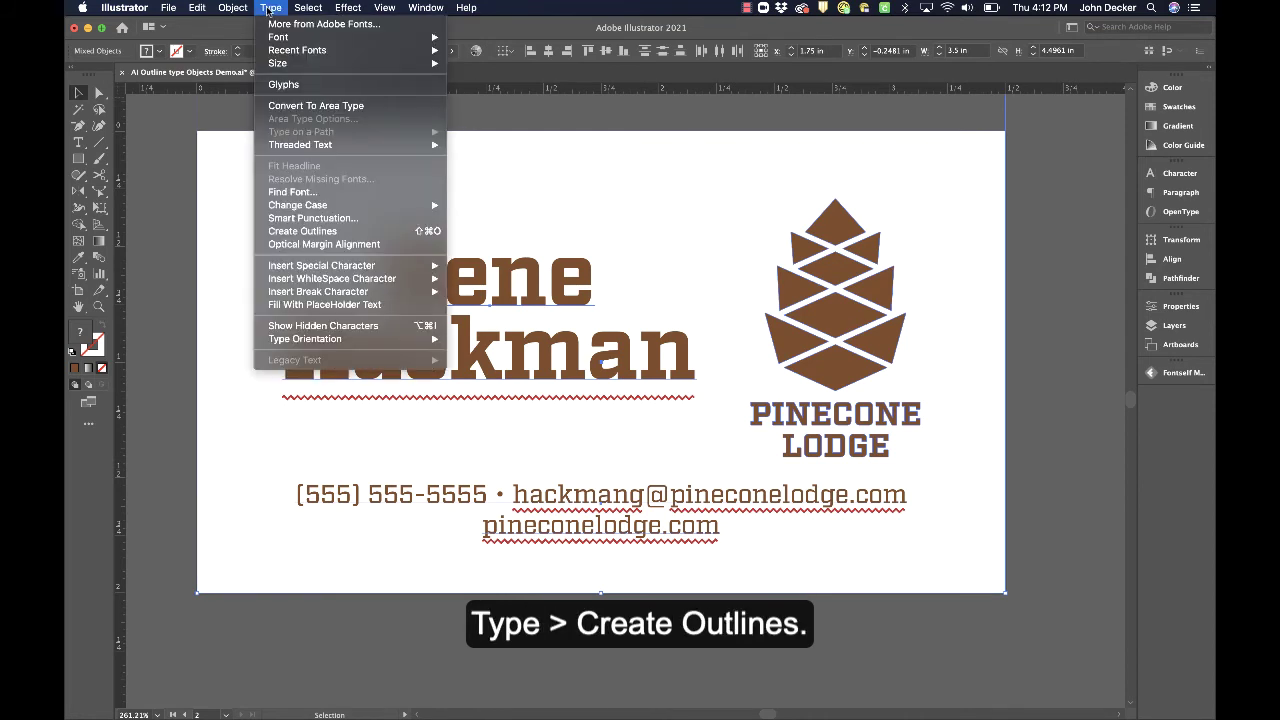
{"action": "mouse_move", "coordinate": [325, 211]}
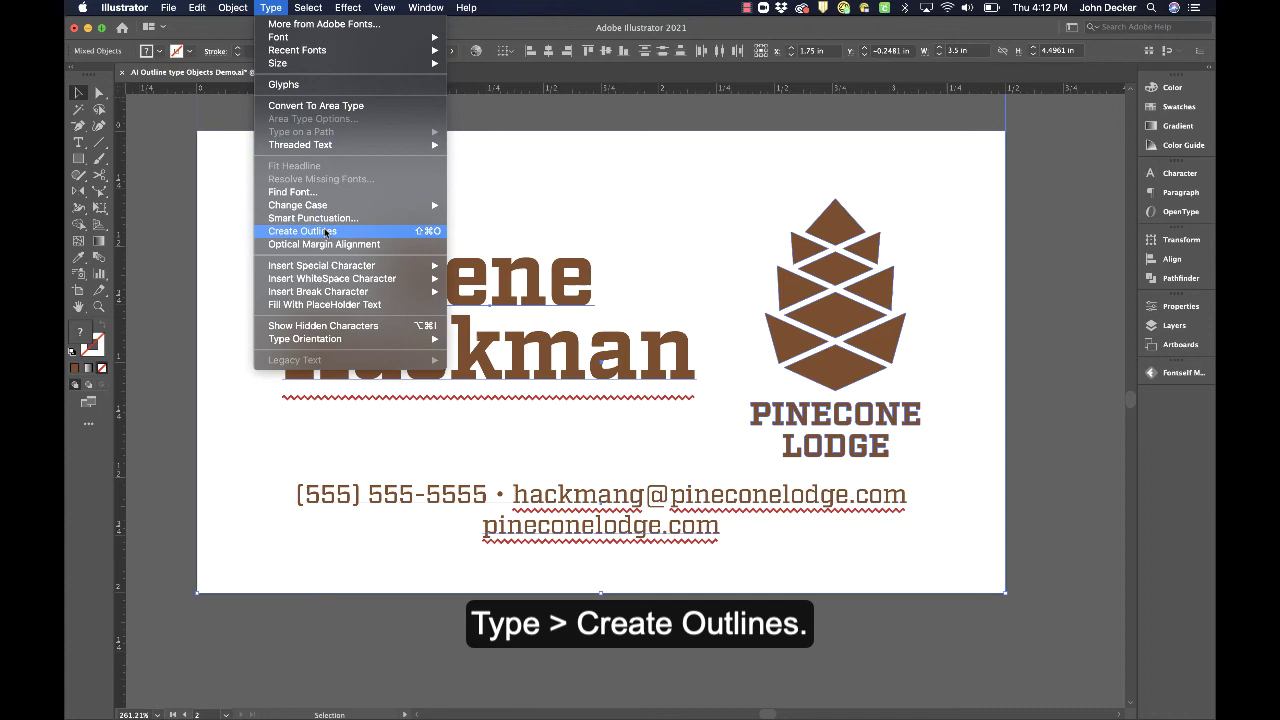
{"action": "left_click", "coordinate": [326, 233]}
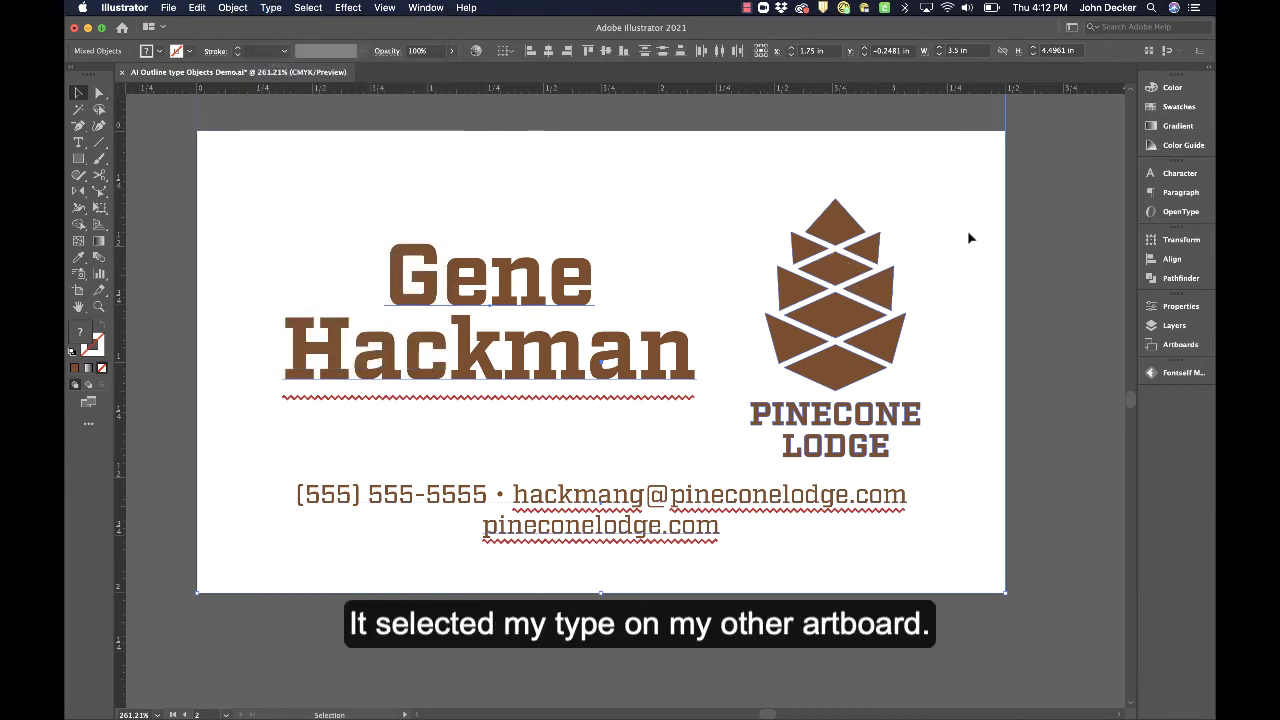
- Scroll across the artboards and apply Create Outlines to the selection once more
{"action": "scroll", "coordinate": [967, 237], "scroll_direction": "up", "scroll_amount": 10}
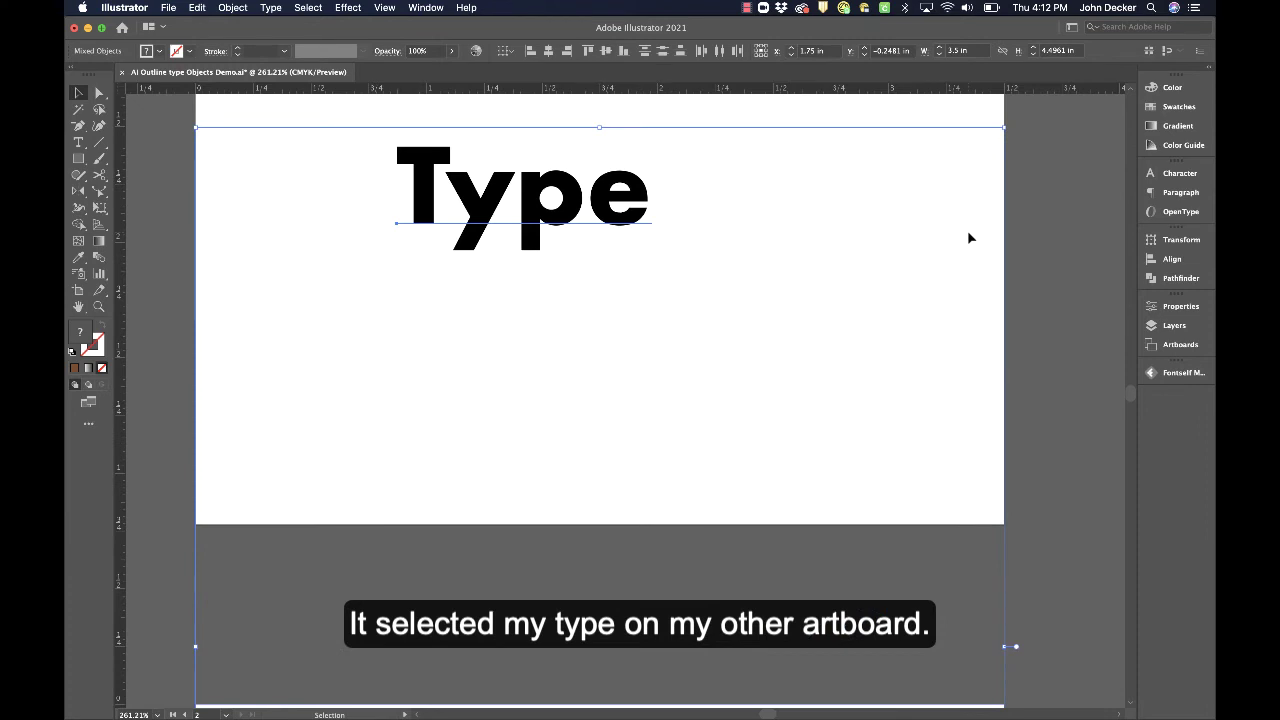
{"action": "scroll", "coordinate": [968, 237], "scroll_direction": "down", "scroll_amount": 10}
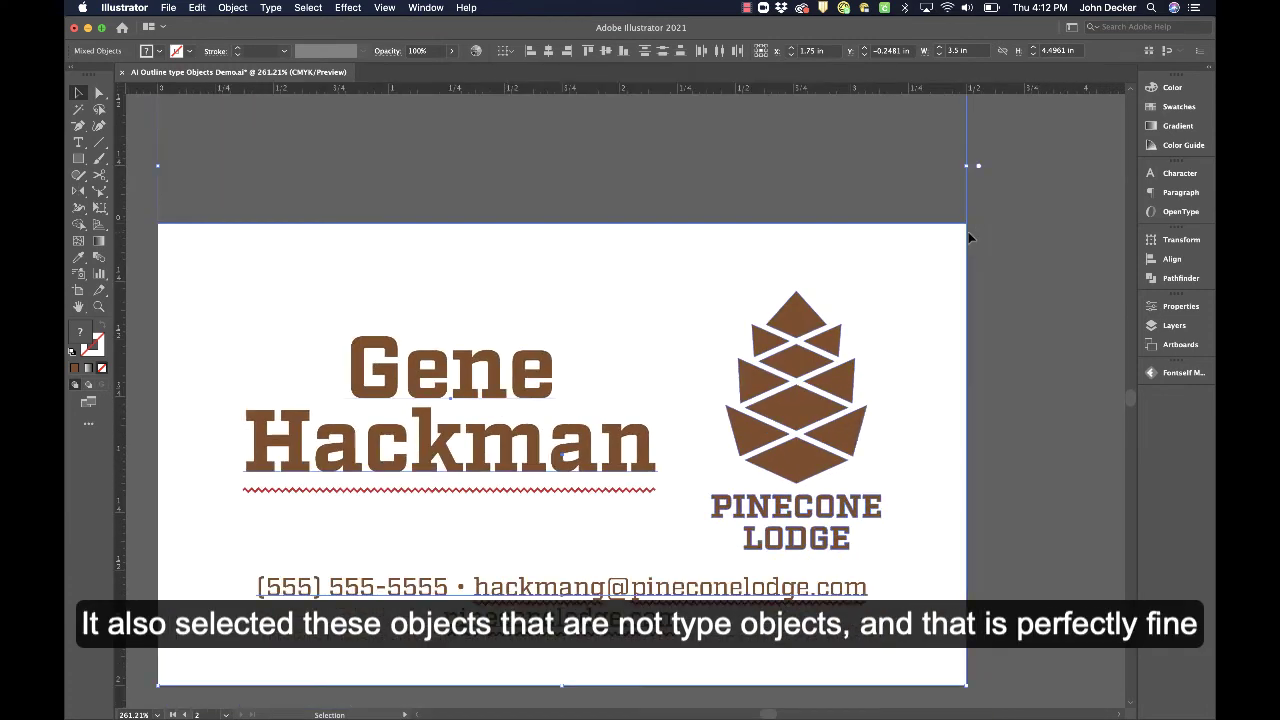
{"action": "scroll", "coordinate": [968, 237], "scroll_direction": "down", "scroll_amount": 3}
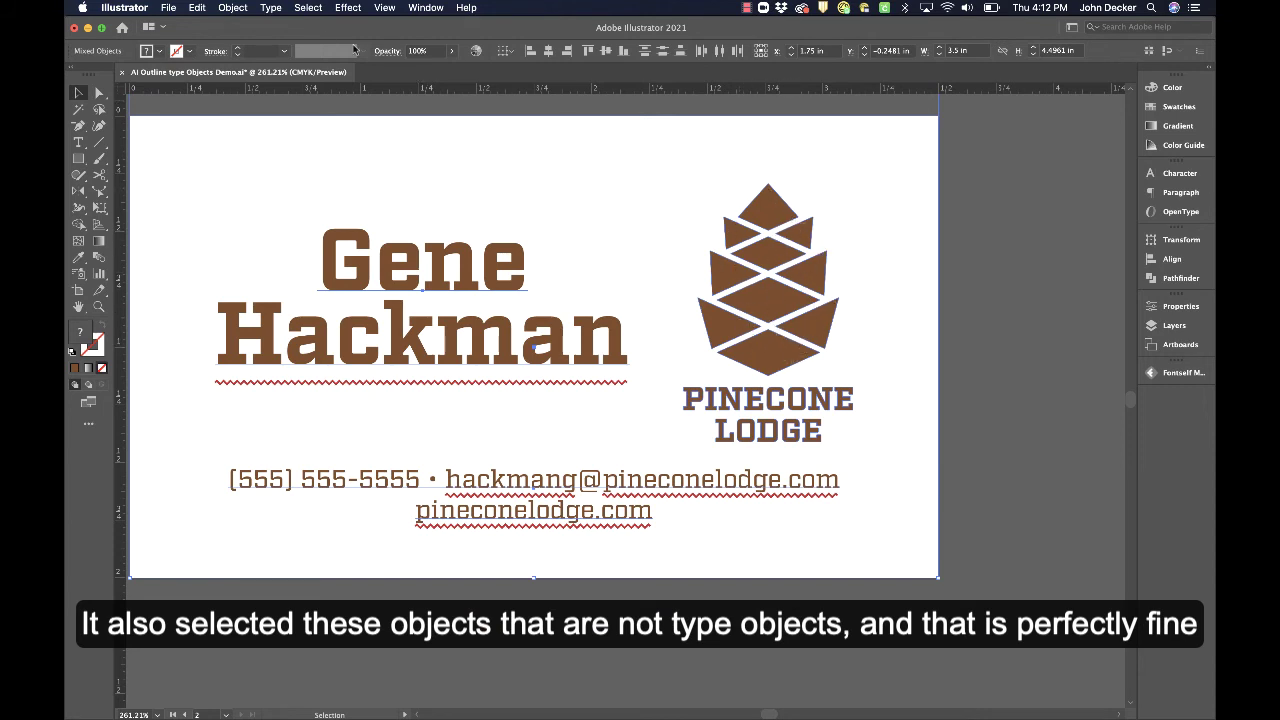
{"action": "left_click", "coordinate": [271, 8]}
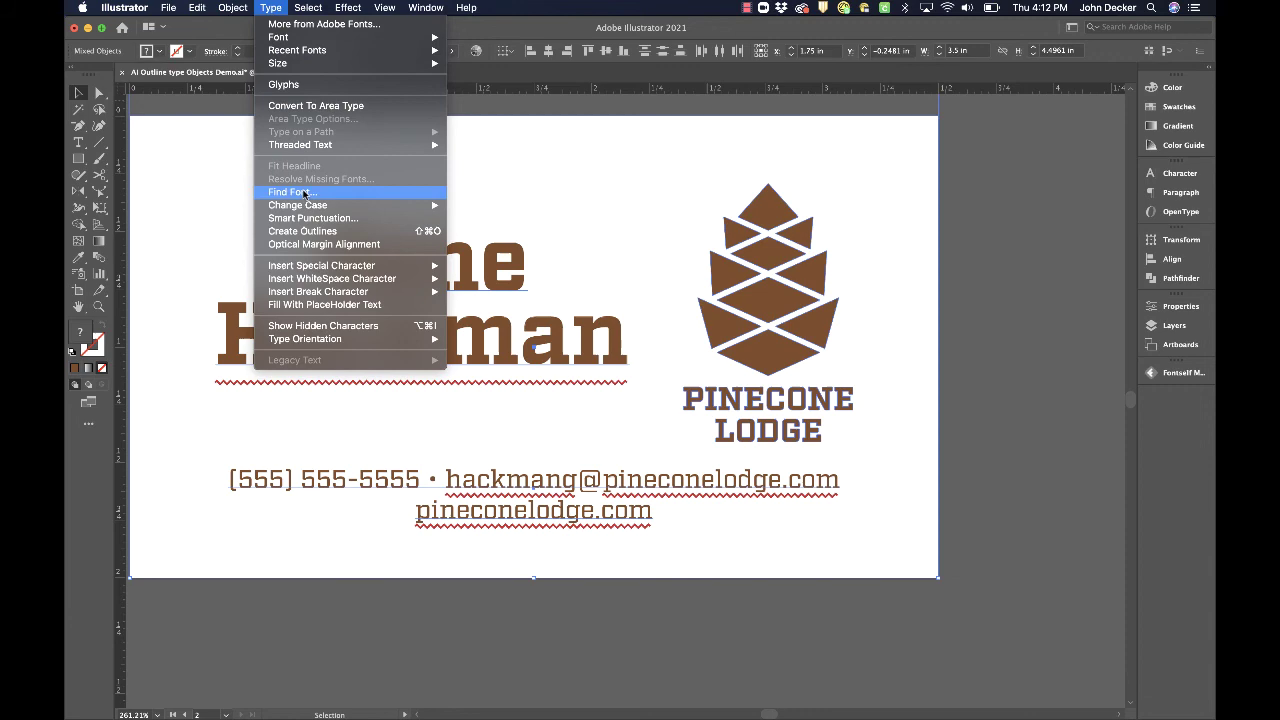
{"action": "left_click", "coordinate": [303, 233]}
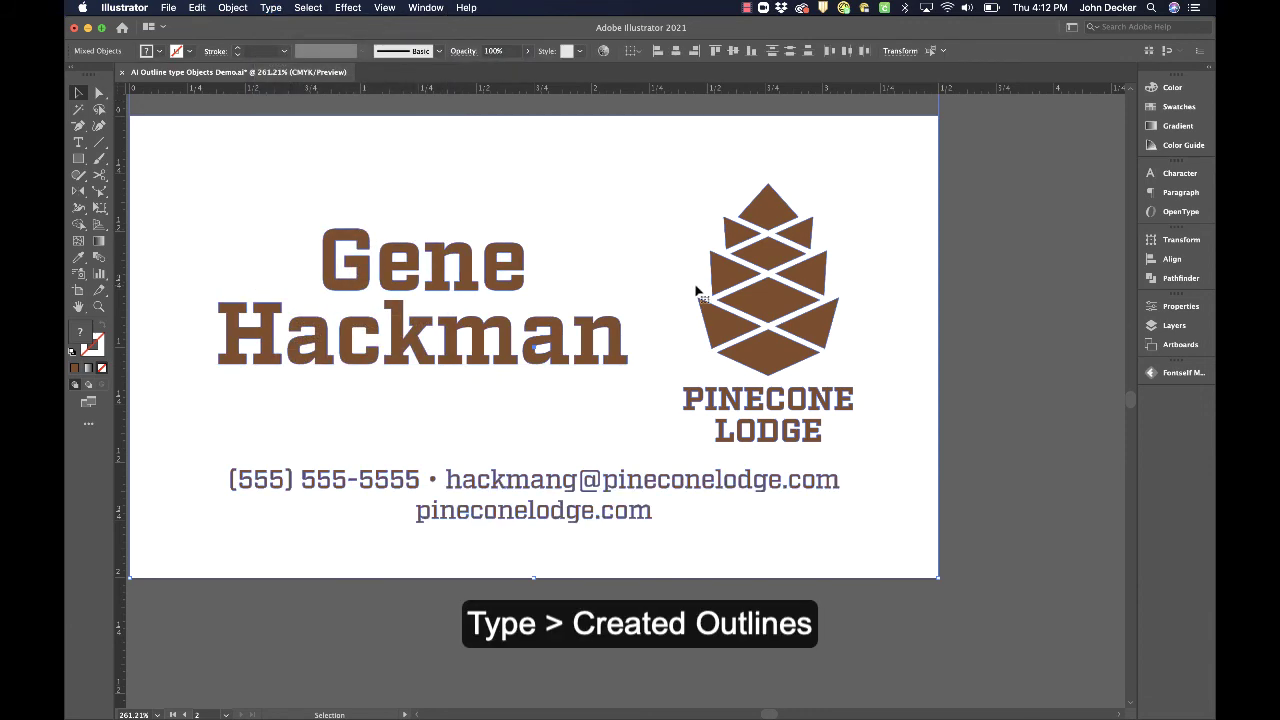
- Switch to Outline view with Cmd+Y and select the name group to confirm it is paths
{"action": "left_click", "coordinate": [969, 213]}
{"action": "key", "text": "super+y"}
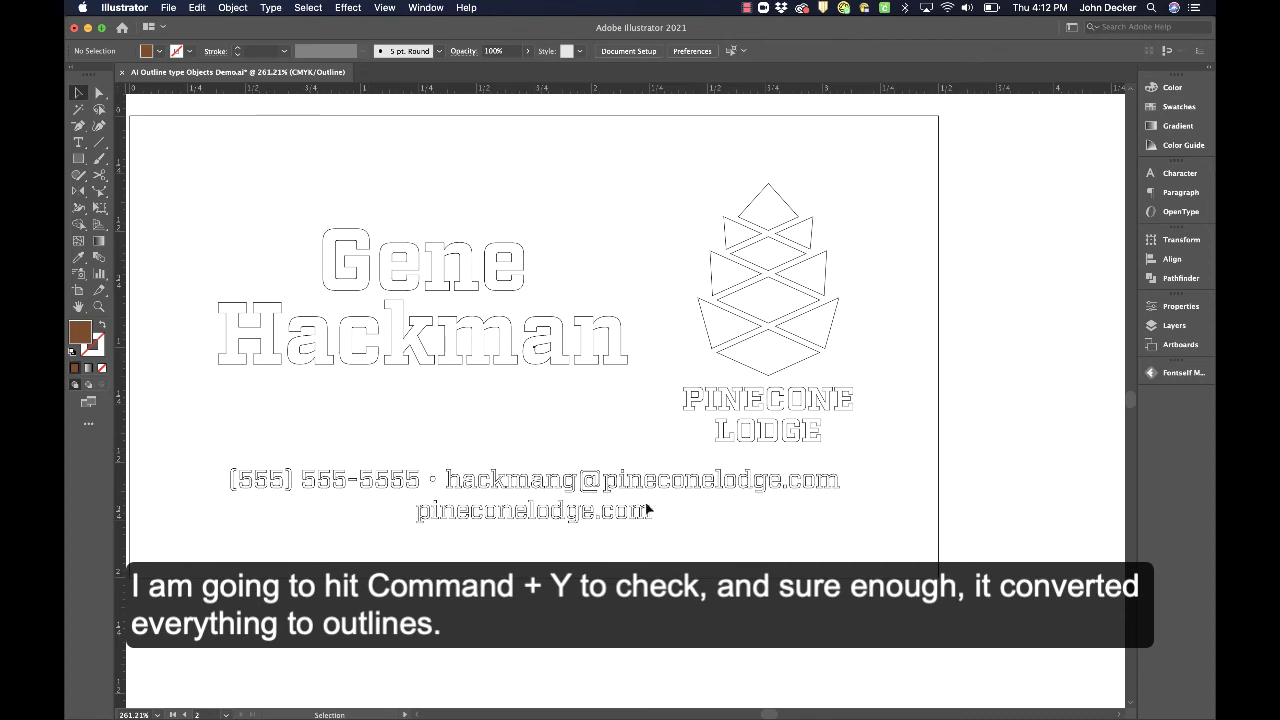
{"action": "scroll", "coordinate": [955, 207], "scroll_direction": "left", "scroll_amount": 5}
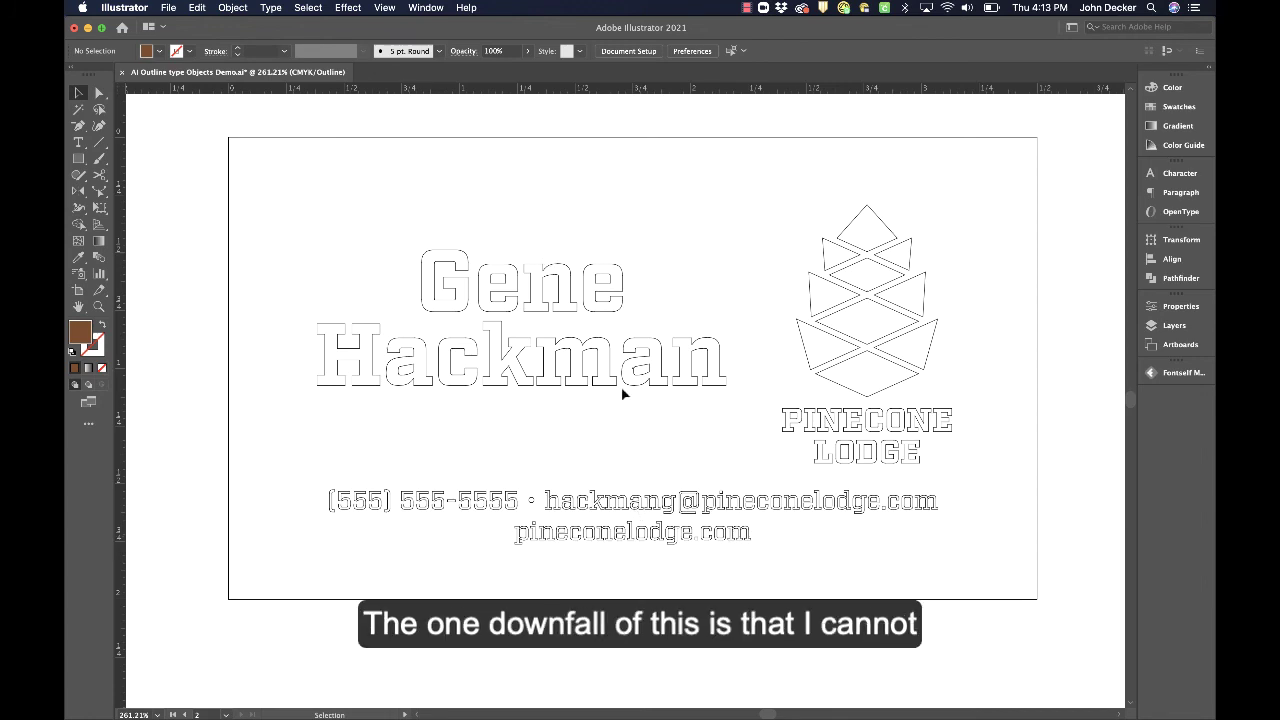
{"action": "left_click", "coordinate": [546, 300]}
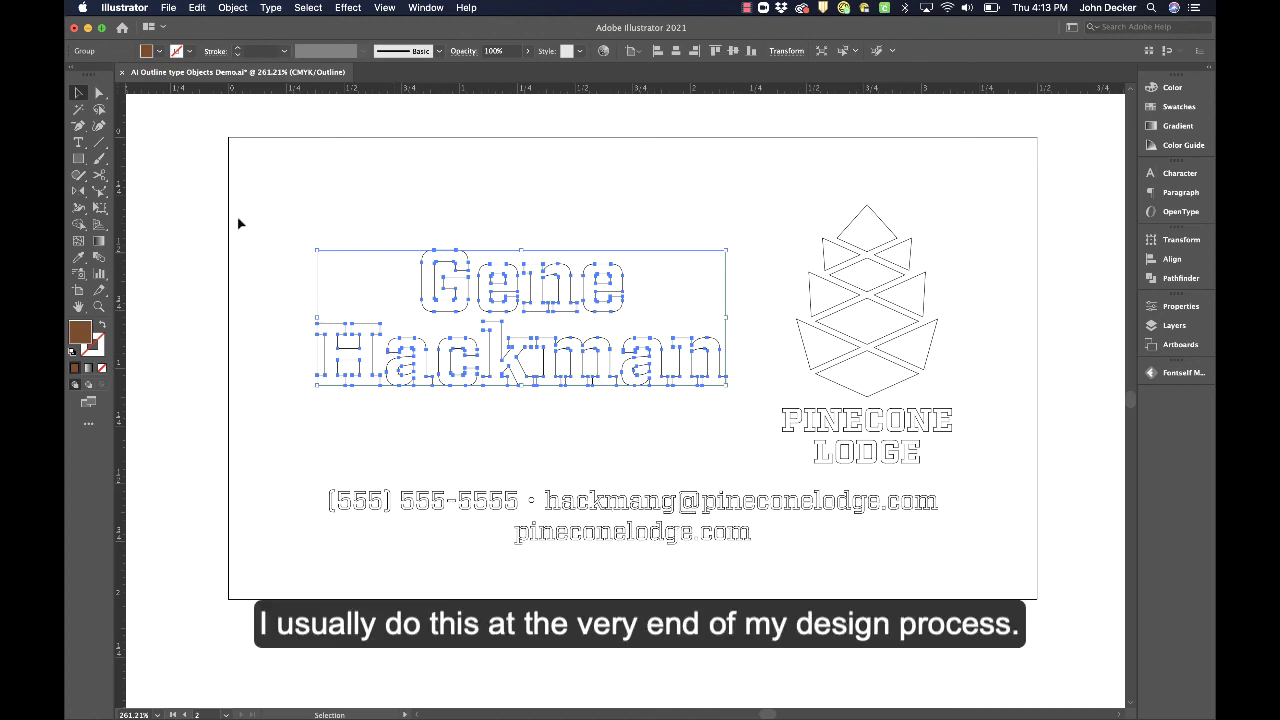
{"action": "left_click", "coordinate": [185, 142]}
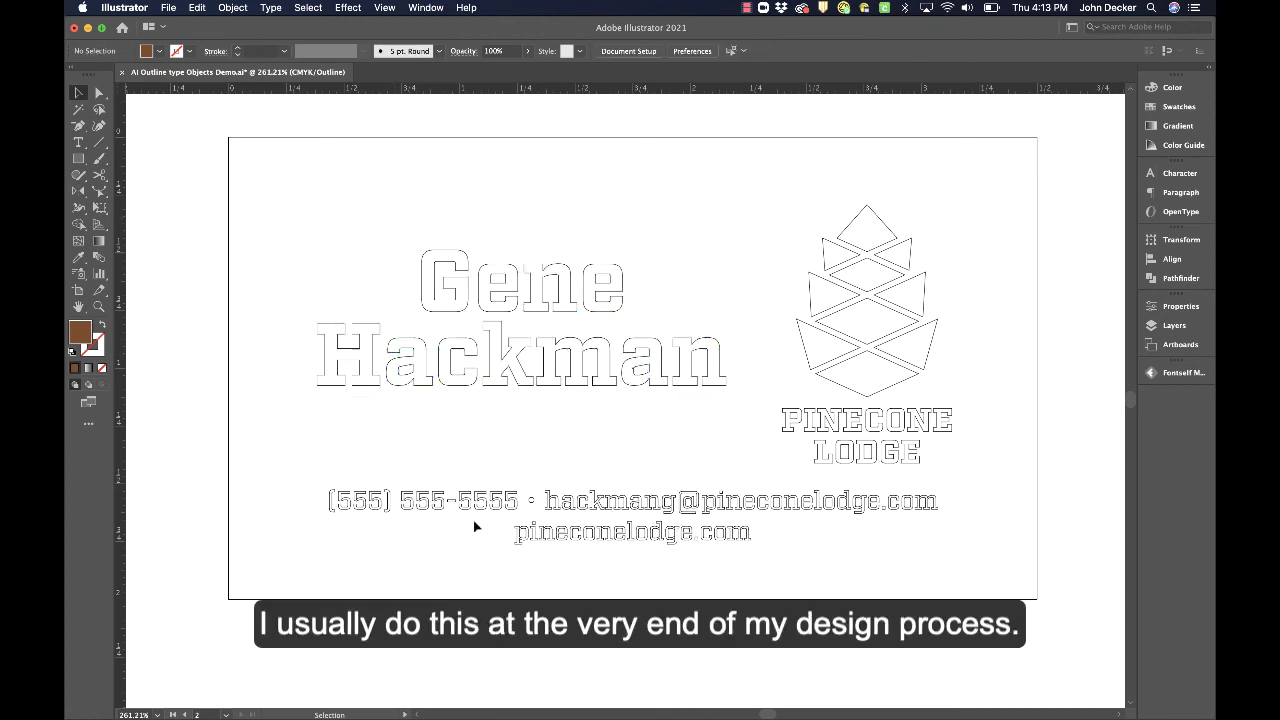